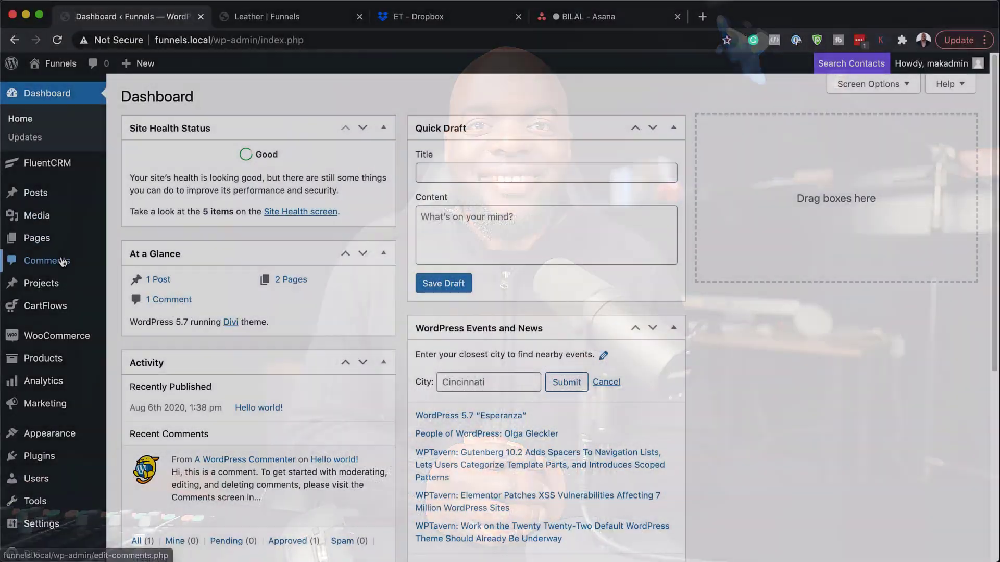
Step: Create a new page titled "Table" and start building it from scratch with Divi Builder, dismissing the row insertion dialog
mouse_move(50, 245)
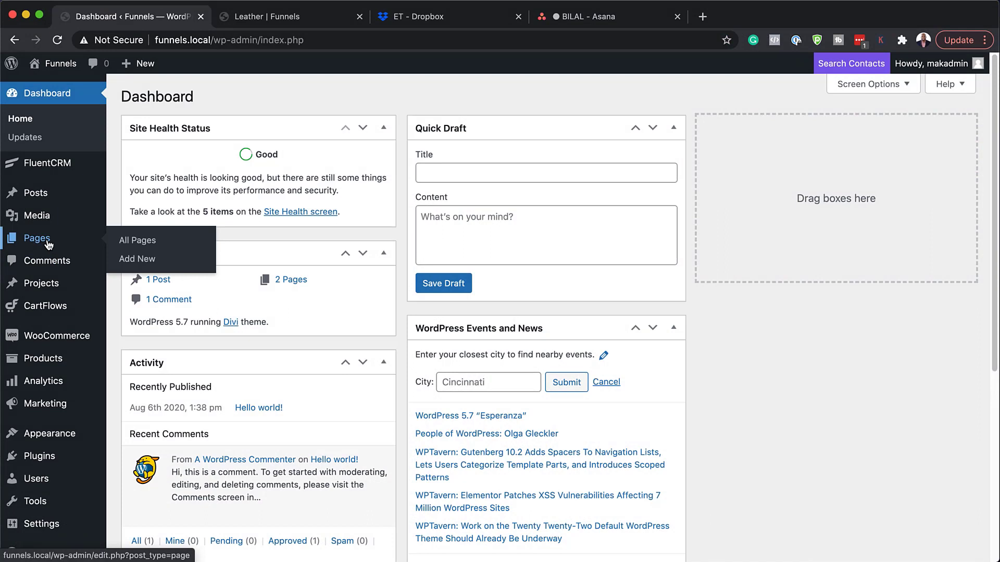
click(140, 264)
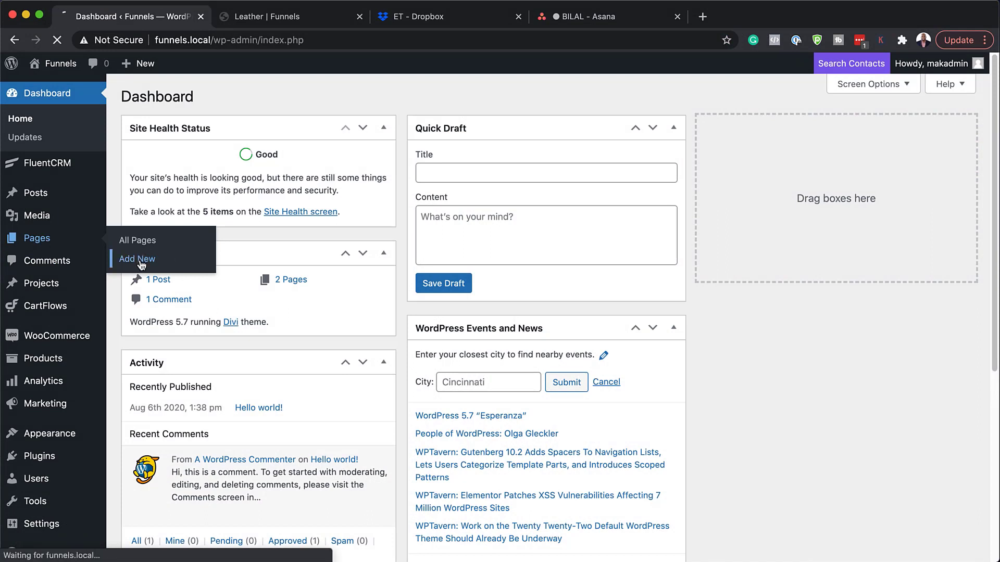
text(Table)
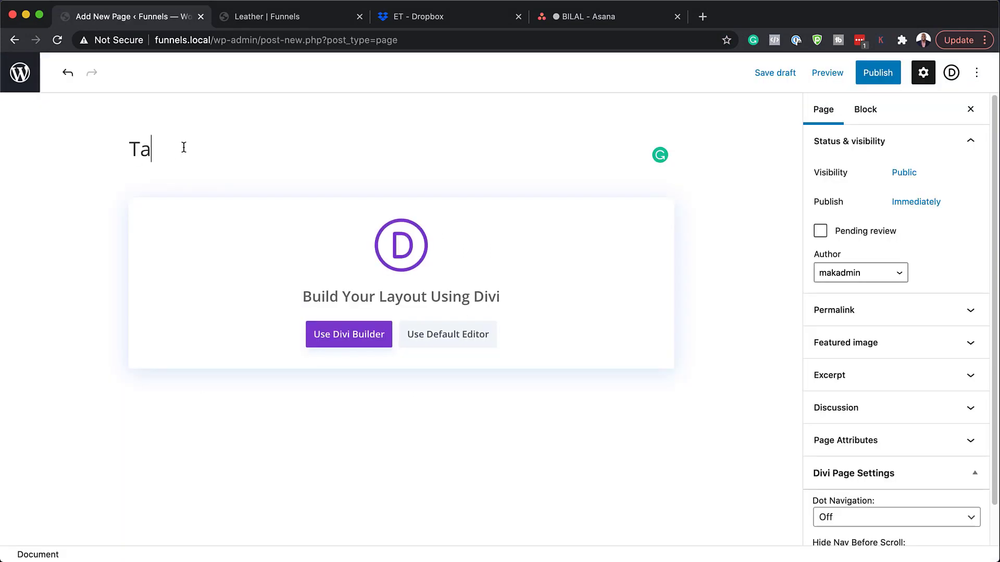
click(354, 341)
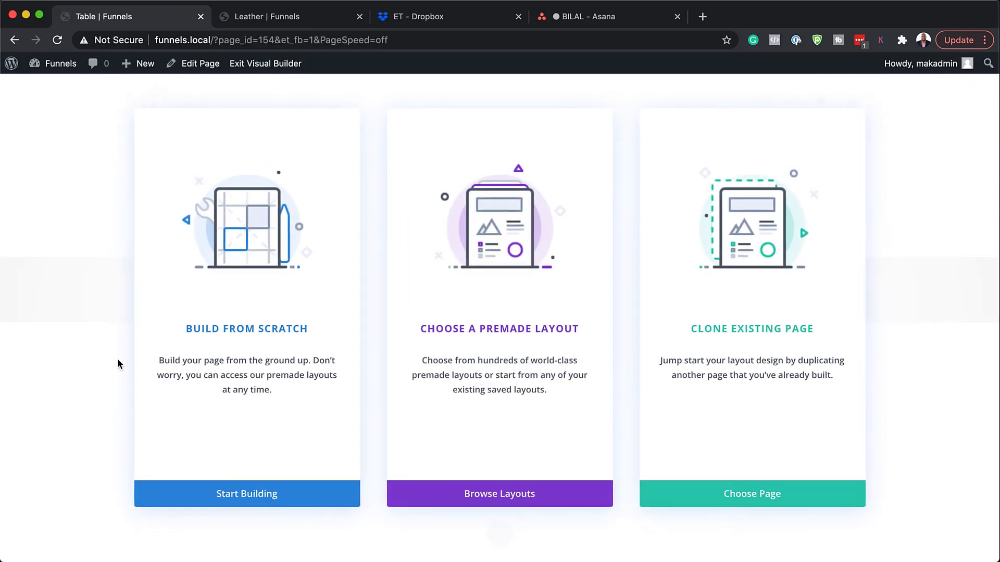
click(233, 332)
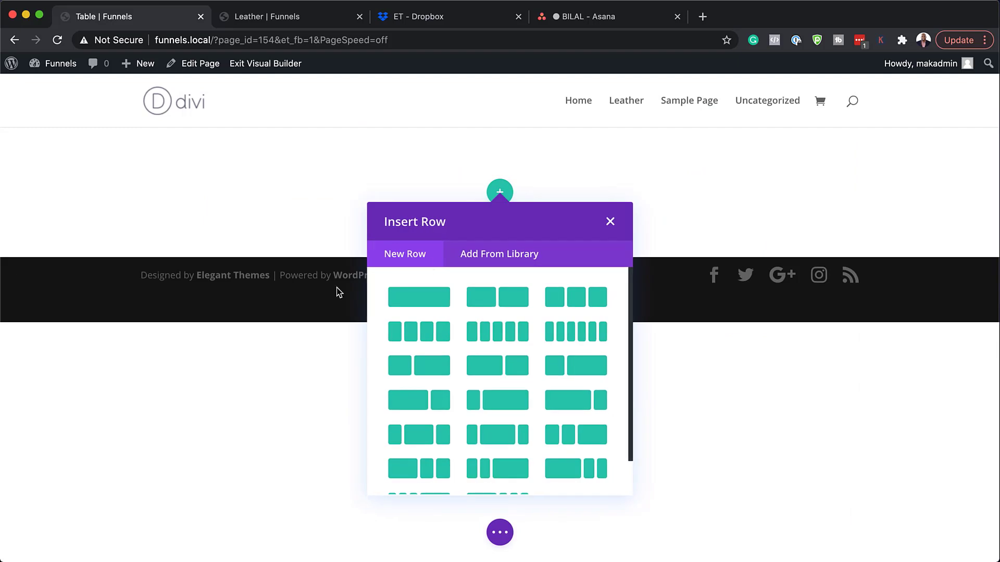
click(610, 221)
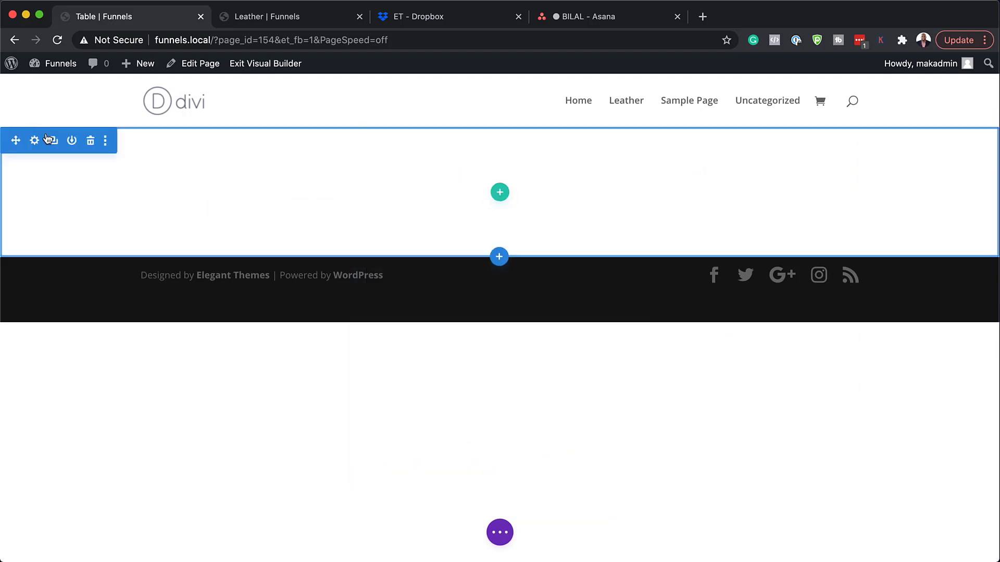
Step: Add the custom CSS "display:flex; overflow-y:scroll !important;" to the section's main element and save the section settings
click(35, 141)
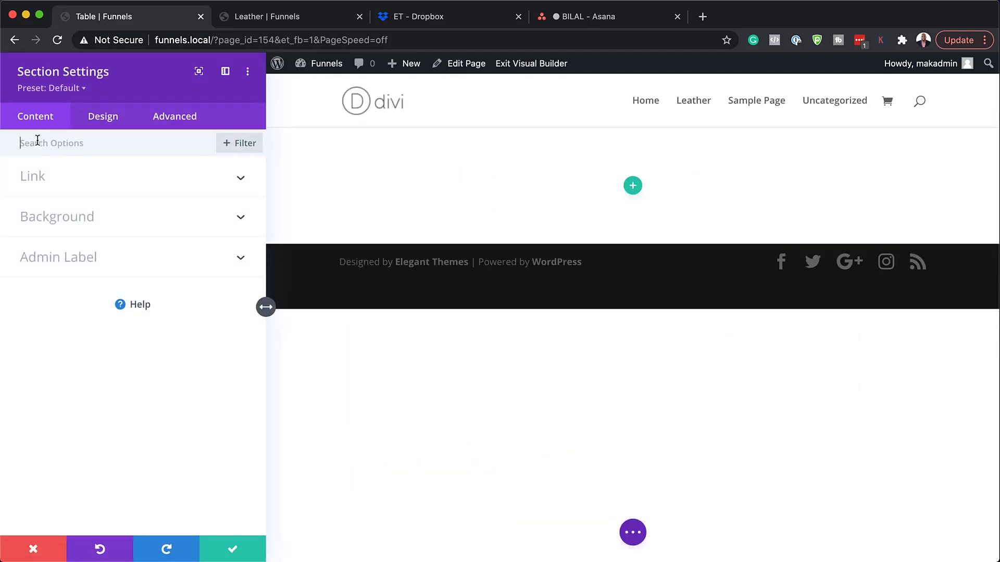
click(181, 118)
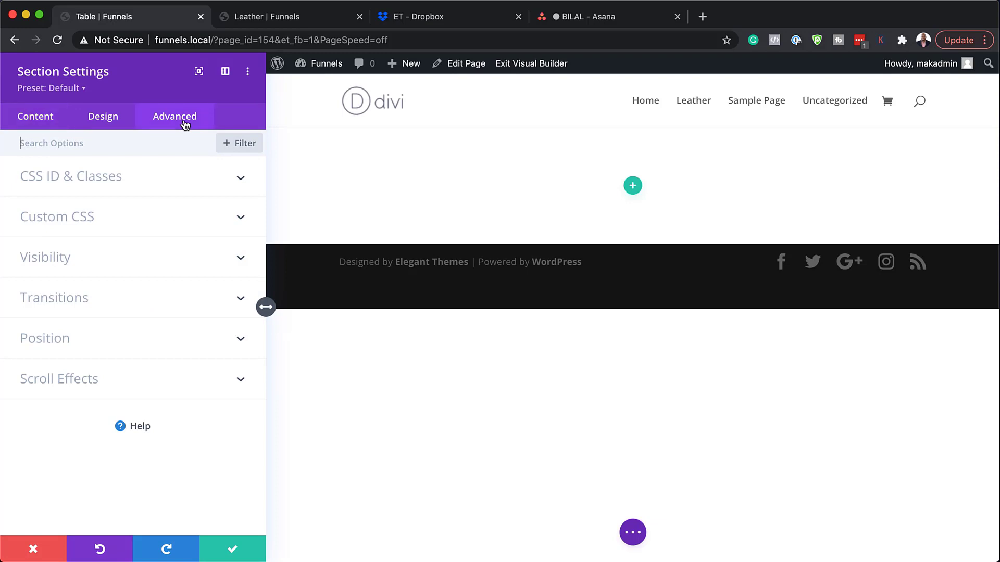
click(90, 225)
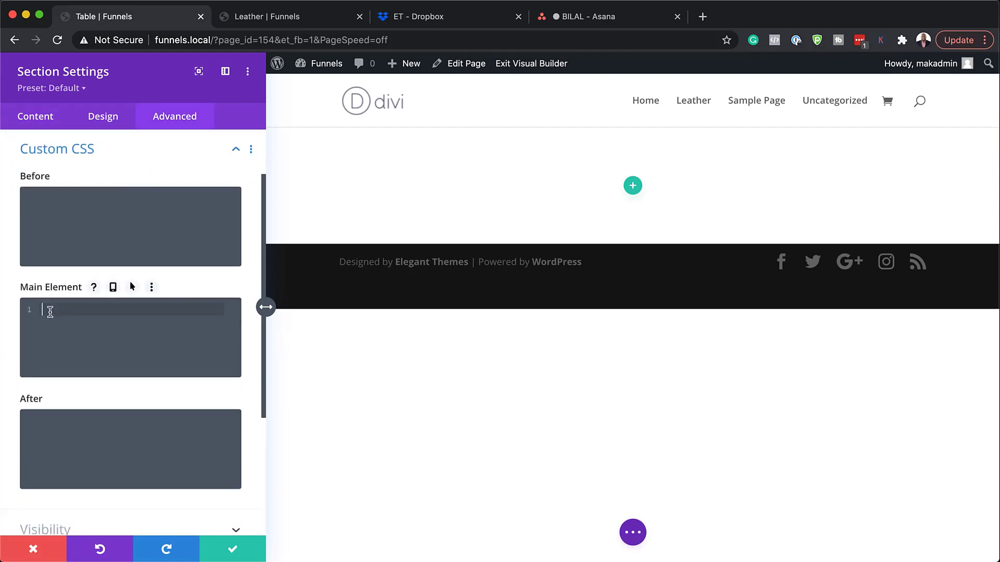
text(display:flex; overflow-y:scroll !important;)
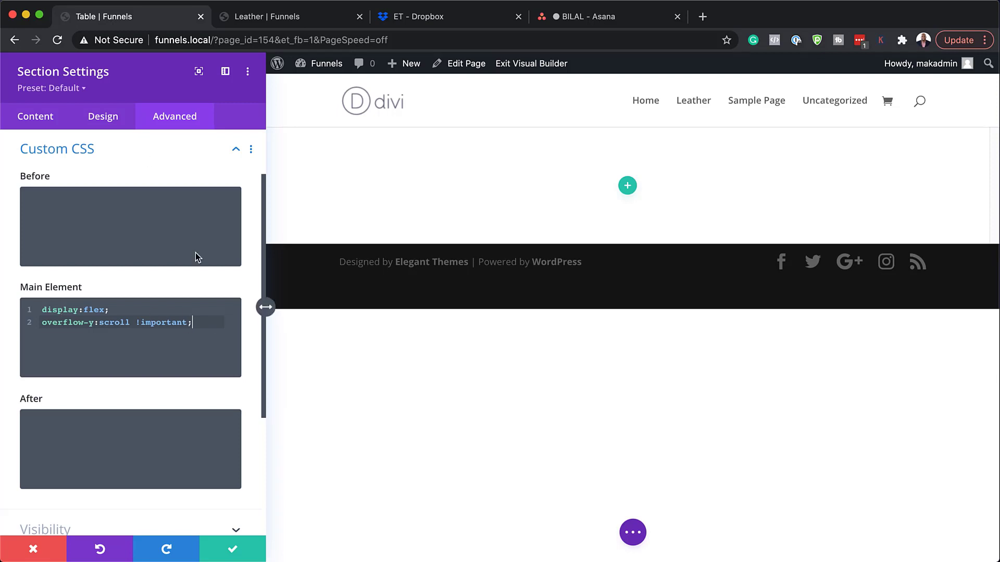
click(235, 551)
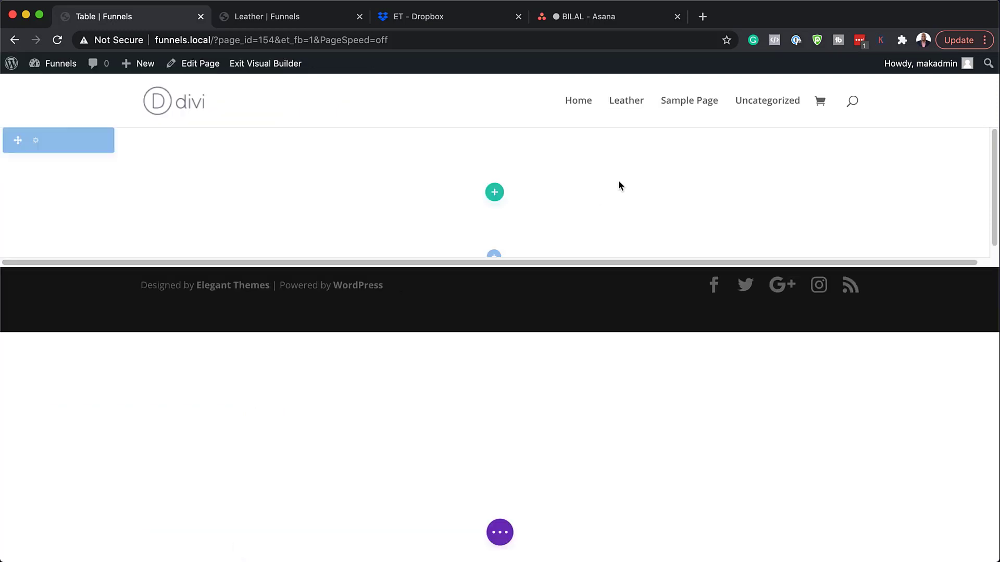
Step: Insert a single-column row in the section and dismiss the module insertion dialog
click(498, 195)
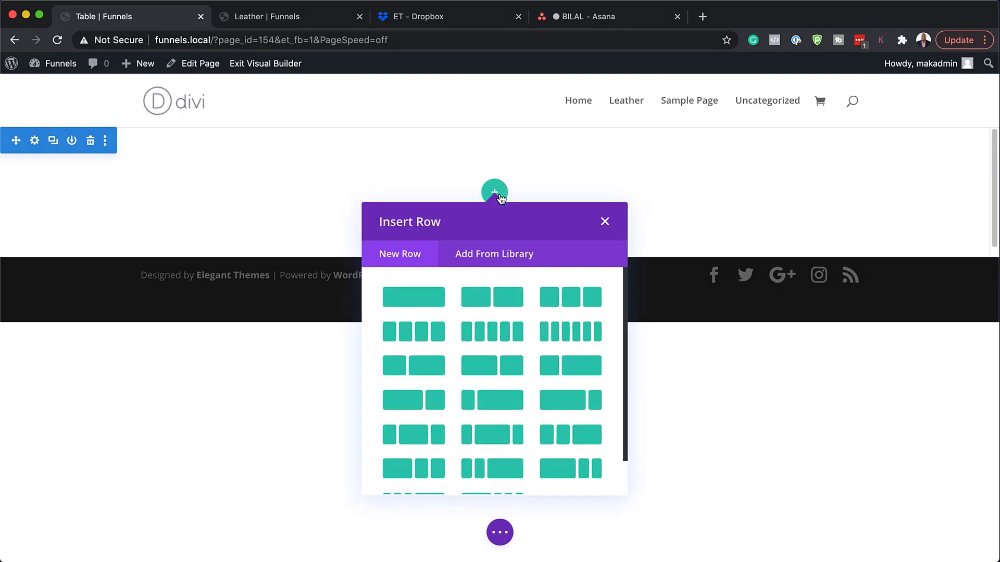
click(425, 301)
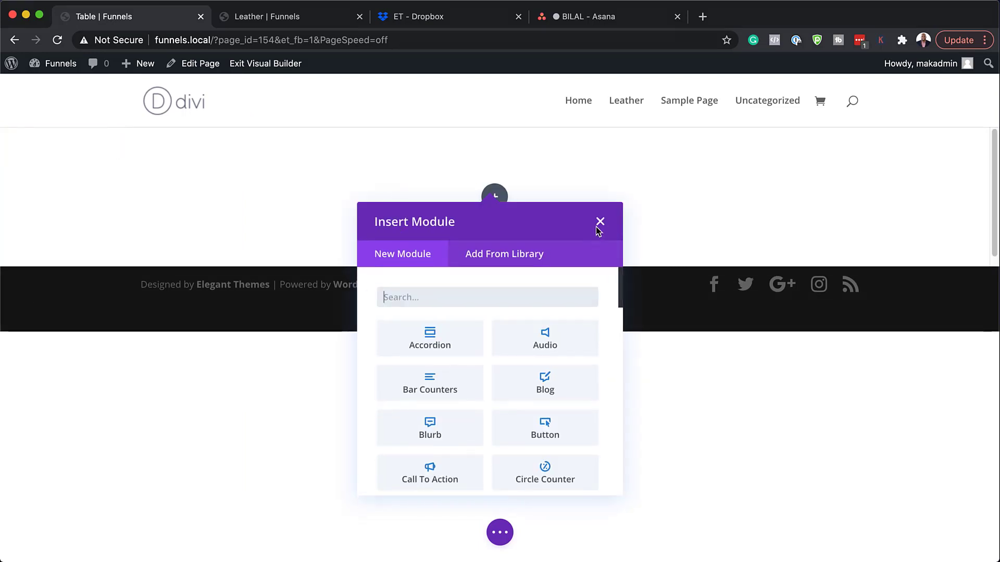
click(600, 221)
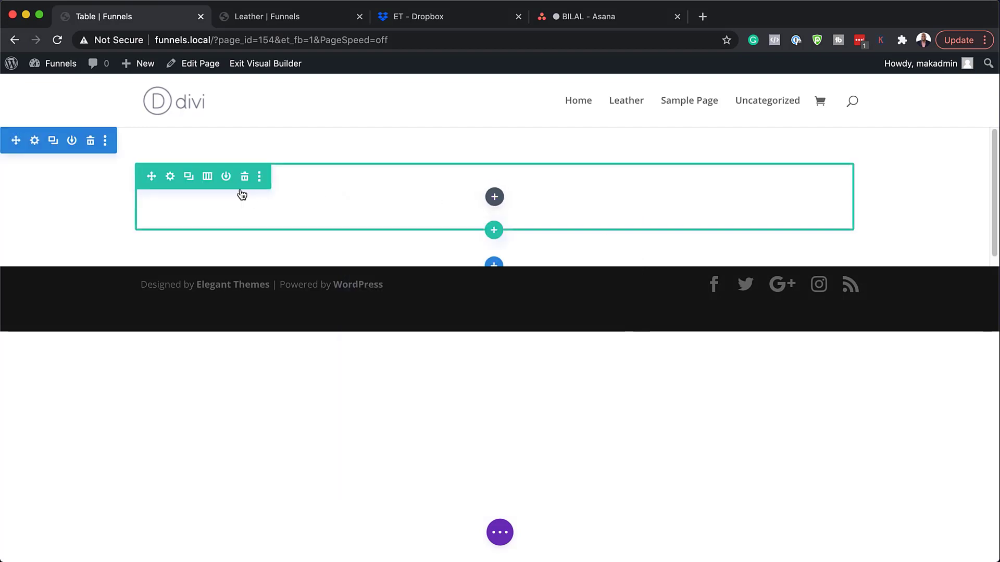
Step: Enable the row's custom gutter width with a value of 1 and set the row width to 100%
click(171, 179)
click(104, 117)
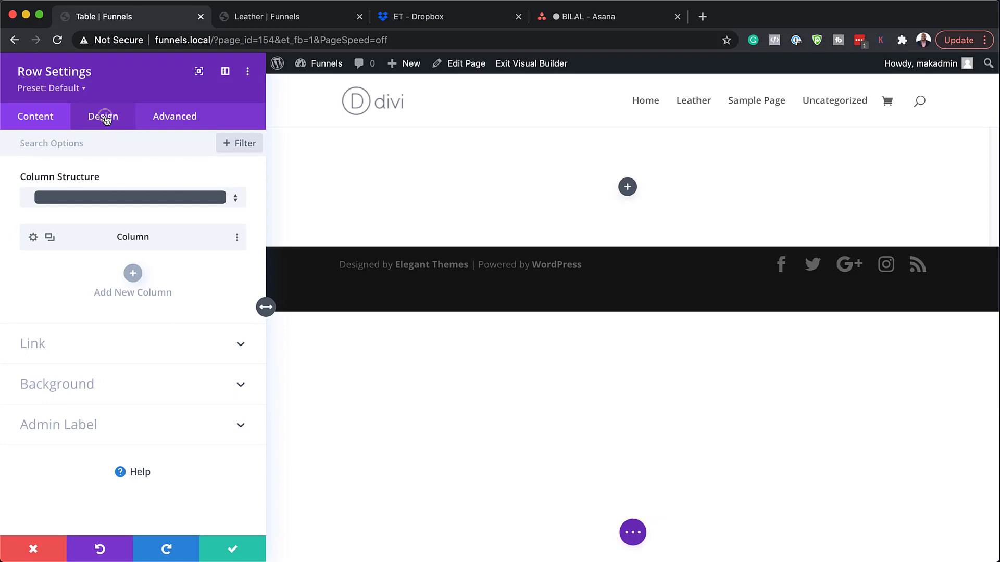
click(78, 176)
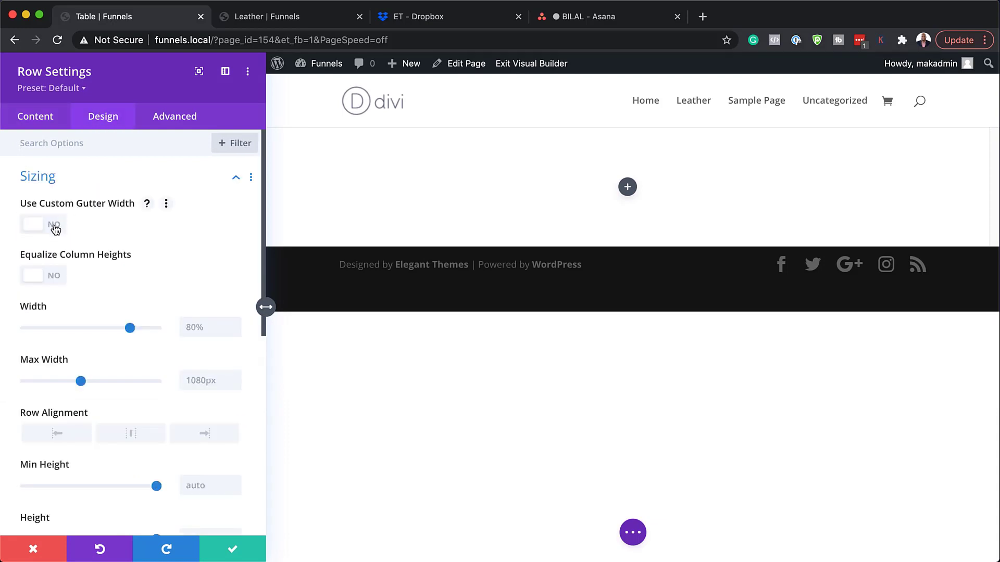
click(54, 226)
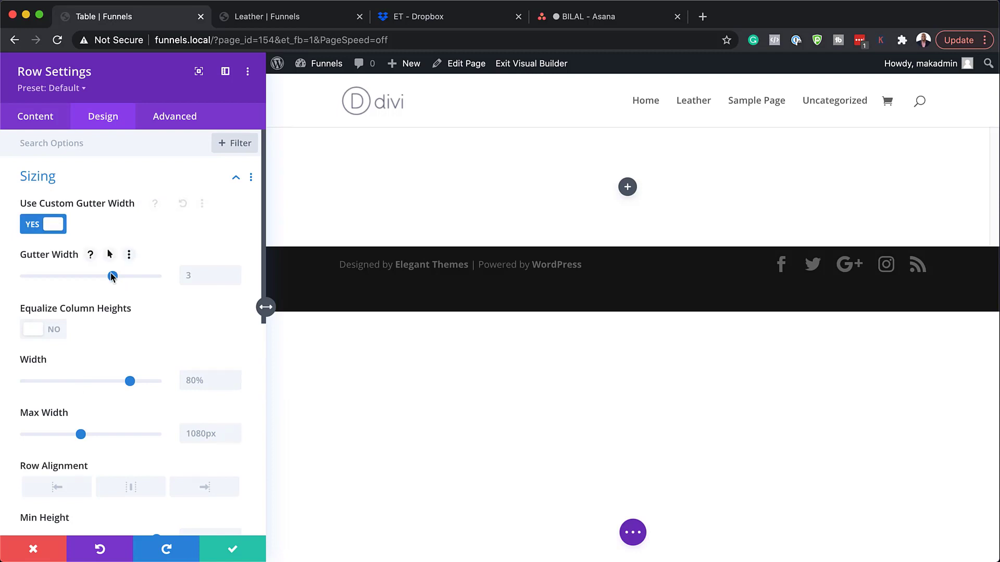
drag(59, 273, 23, 276)
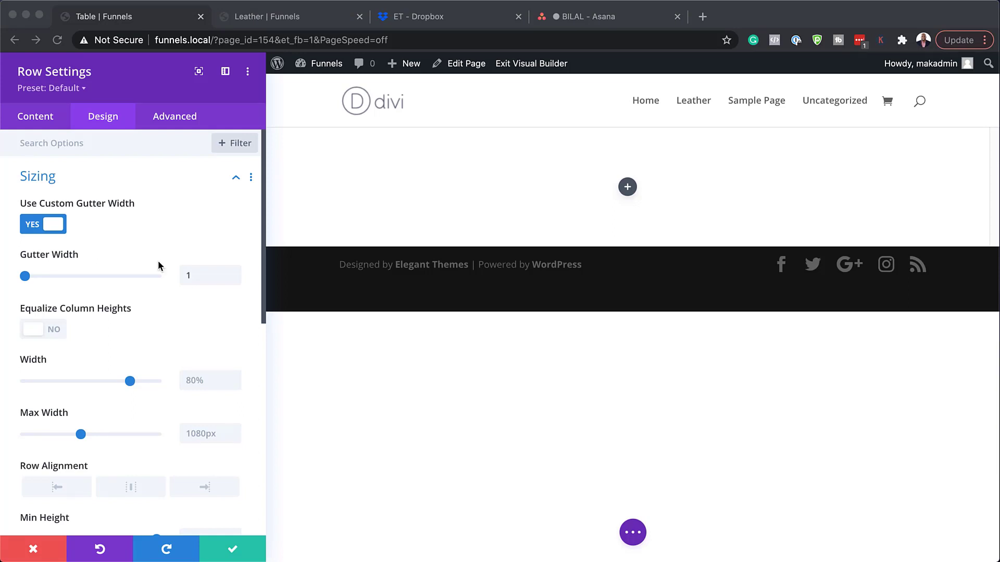
click(202, 380)
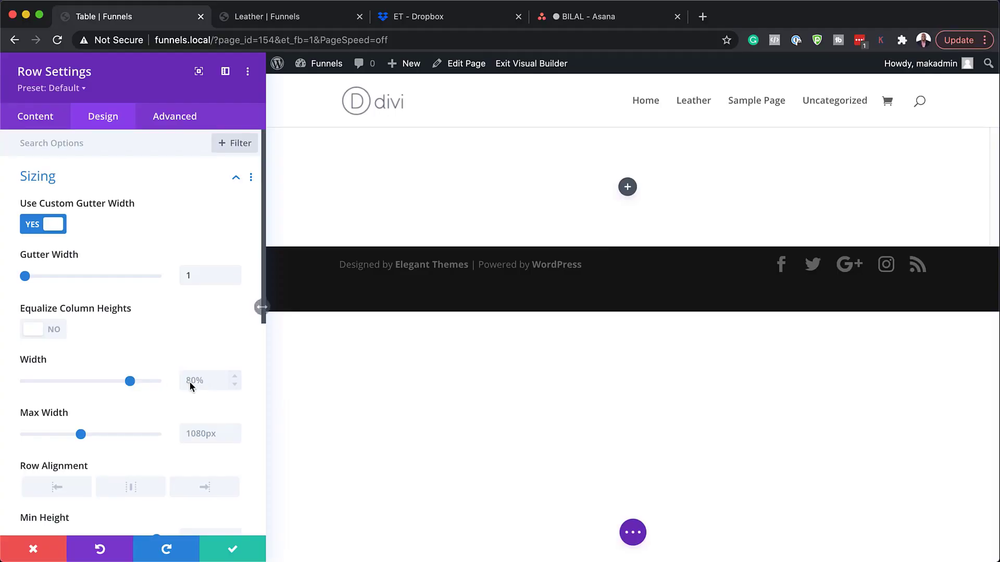
drag(130, 381, 171, 389)
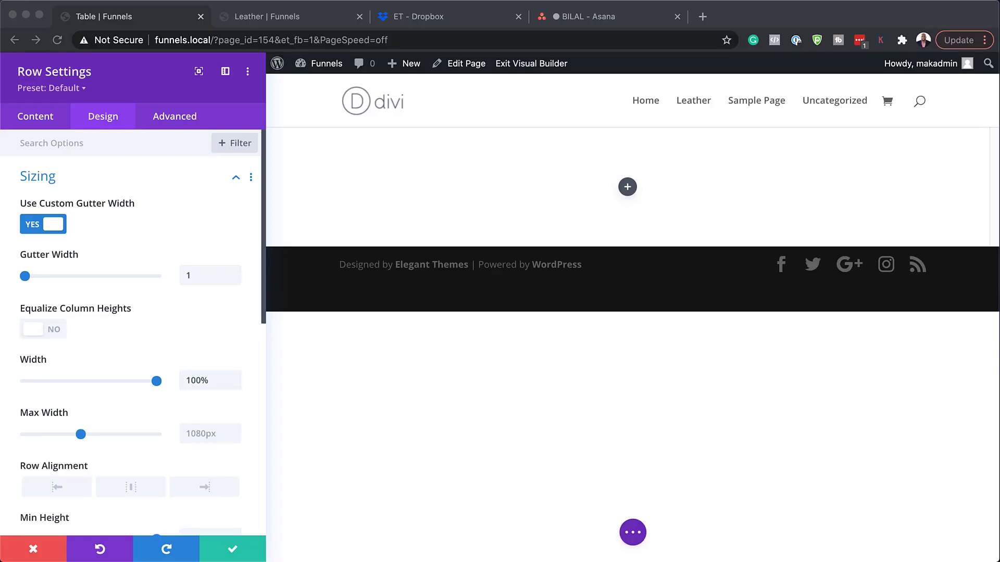
Step: Give the row a 1px right border in color #cccccc
scroll(179, 324, down, 10)
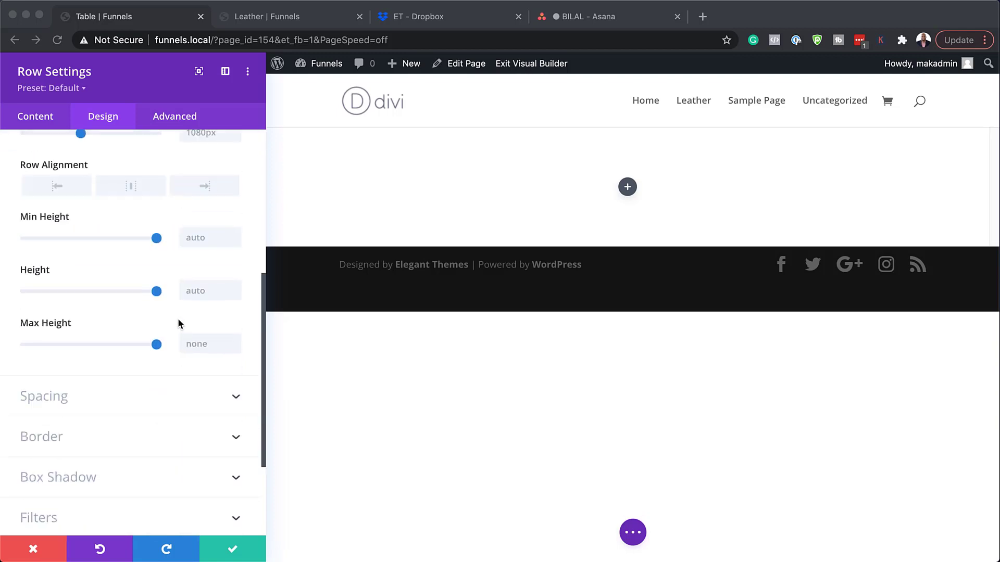
click(65, 308)
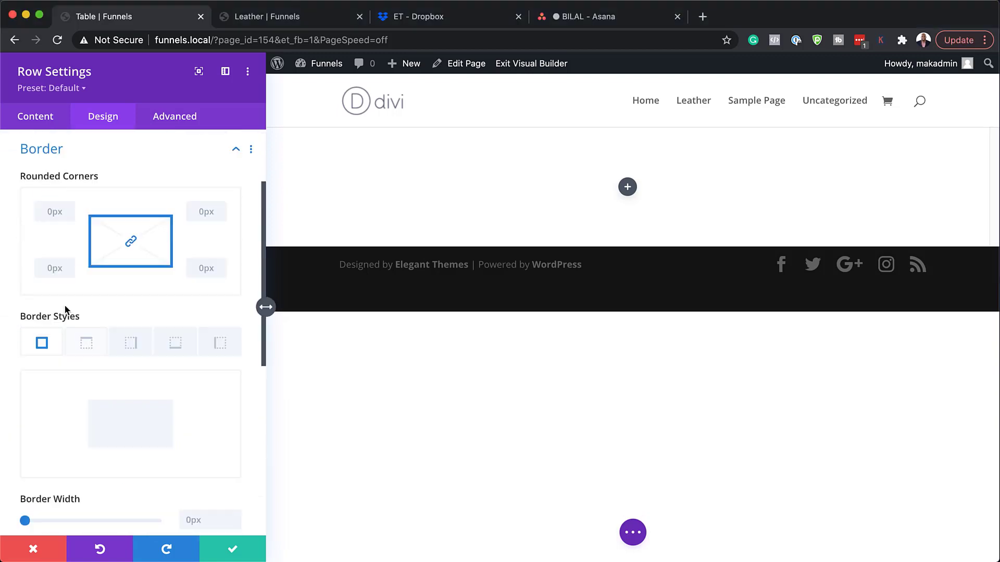
click(135, 352)
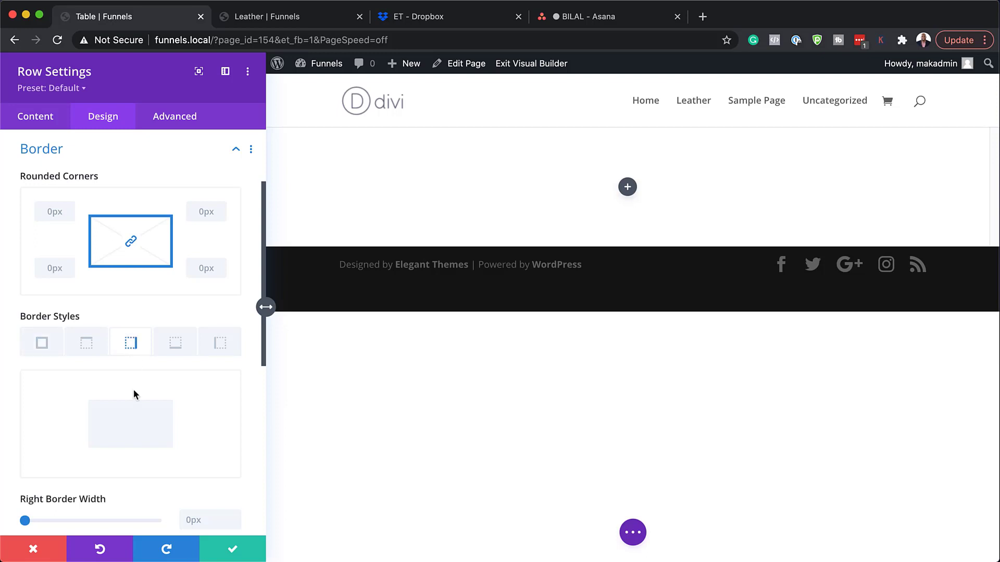
scroll(145, 407, down, 2)
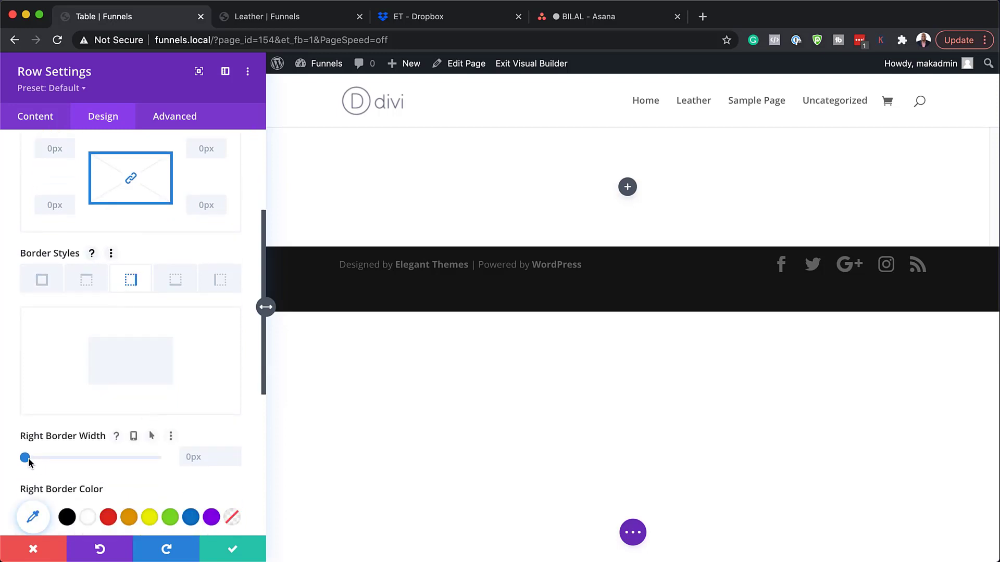
drag(25, 458, 28, 458)
scroll(133, 449, down, 2)
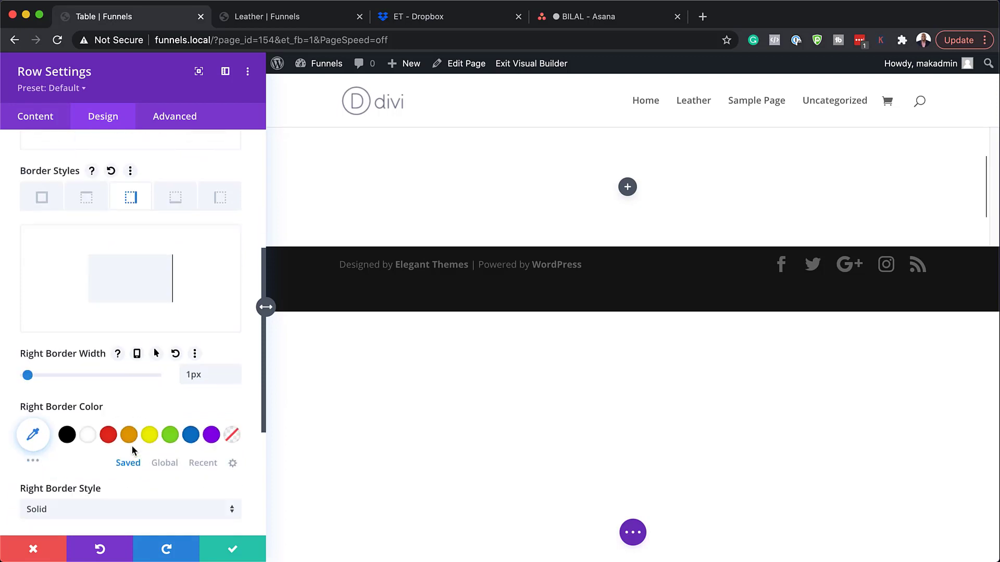
click(36, 437)
text(#cccccc)
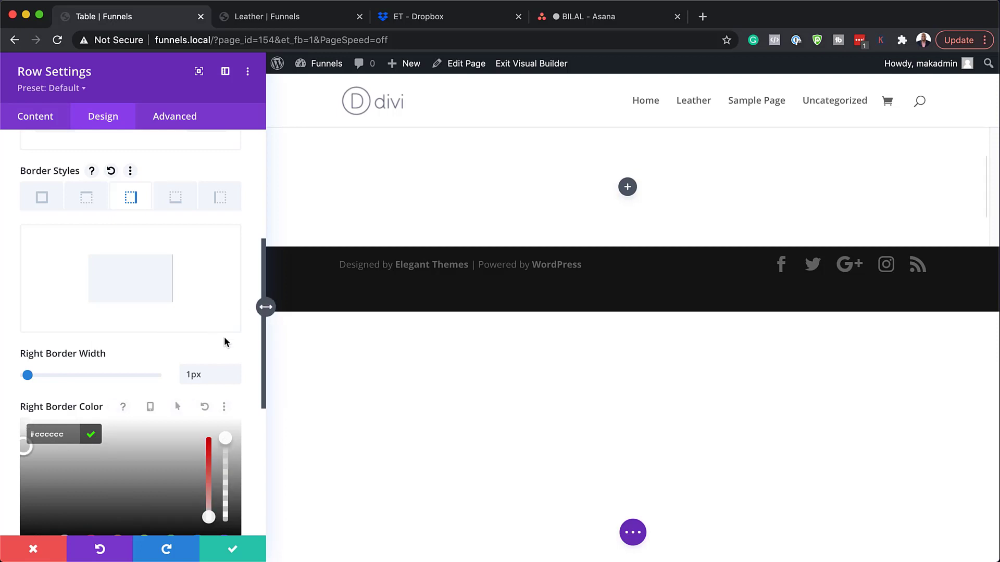
scroll(223, 336, down, 3)
scroll(226, 342, down, 2)
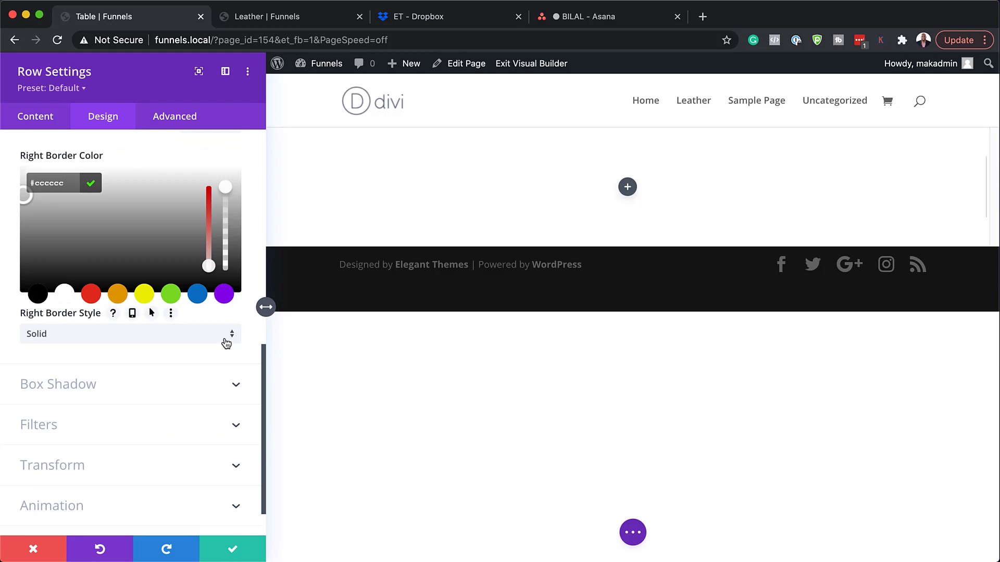
Step: Set the row's top and bottom padding to 0px, linking the two values
scroll(204, 337, up, 4)
scroll(205, 338, up, 6)
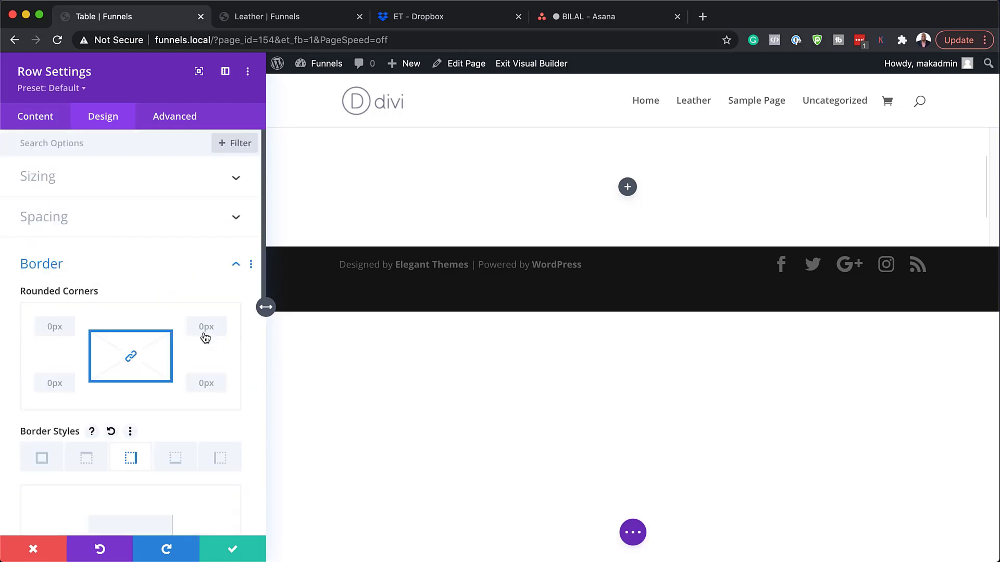
click(123, 216)
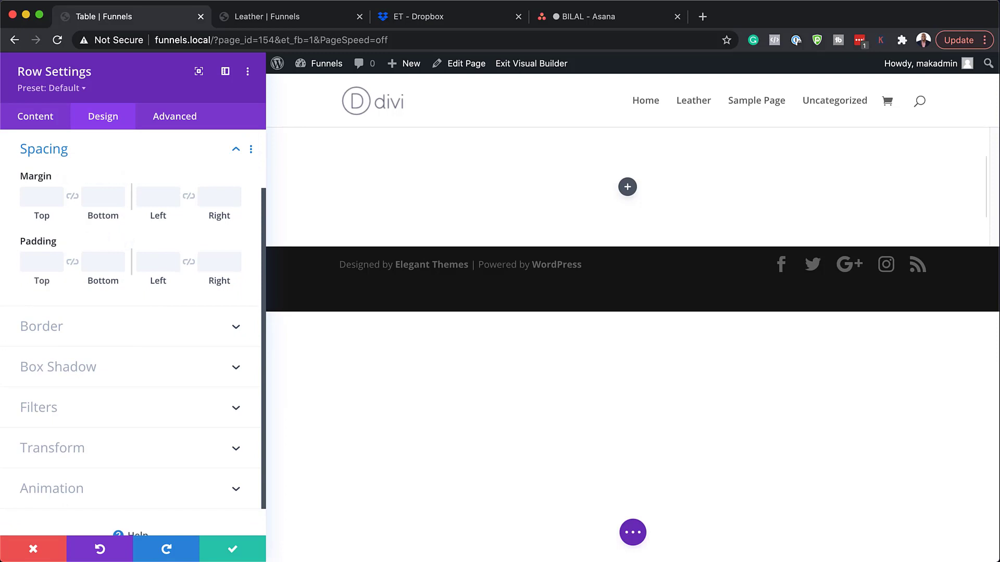
click(41, 262)
text(0)
click(72, 262)
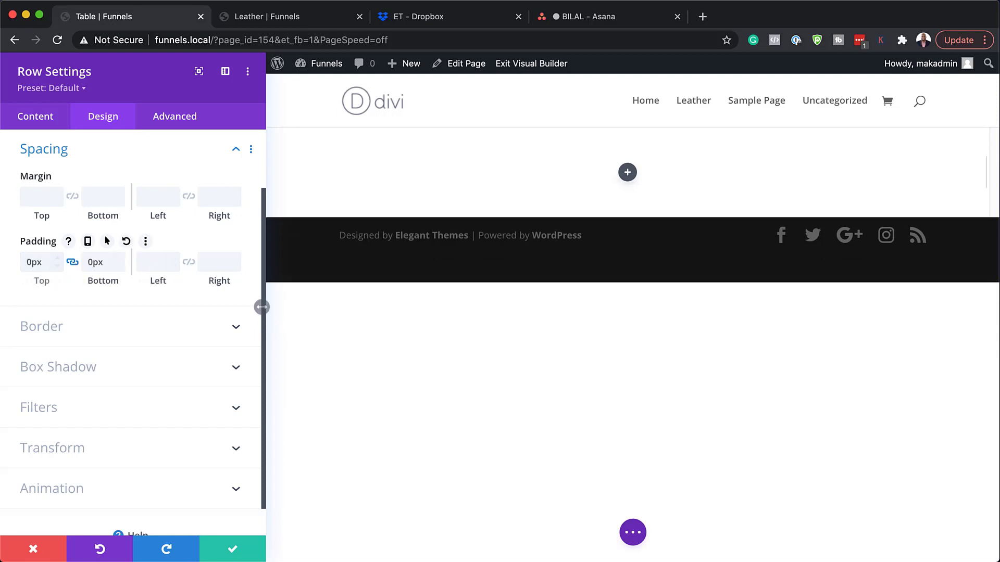
Step: Assign the CSS class "et-scroll-table-column" to the row and save the row settings
click(184, 117)
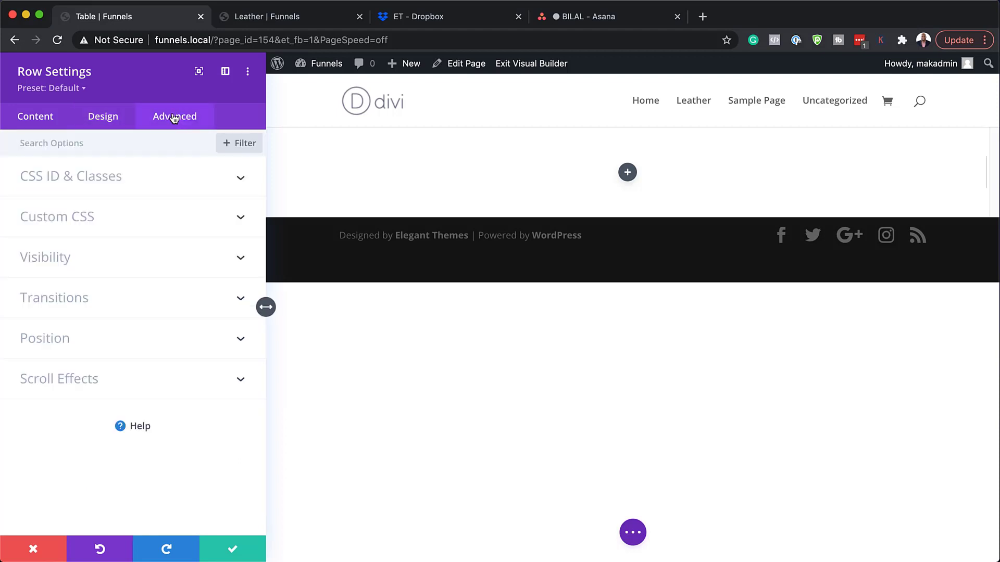
click(120, 178)
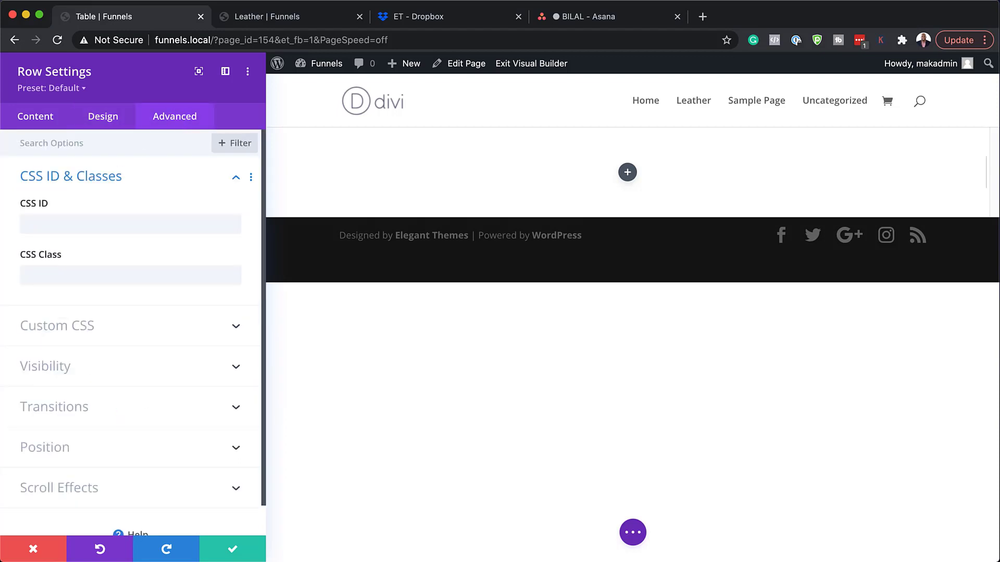
click(92, 275)
text(et-scroll-table-column)
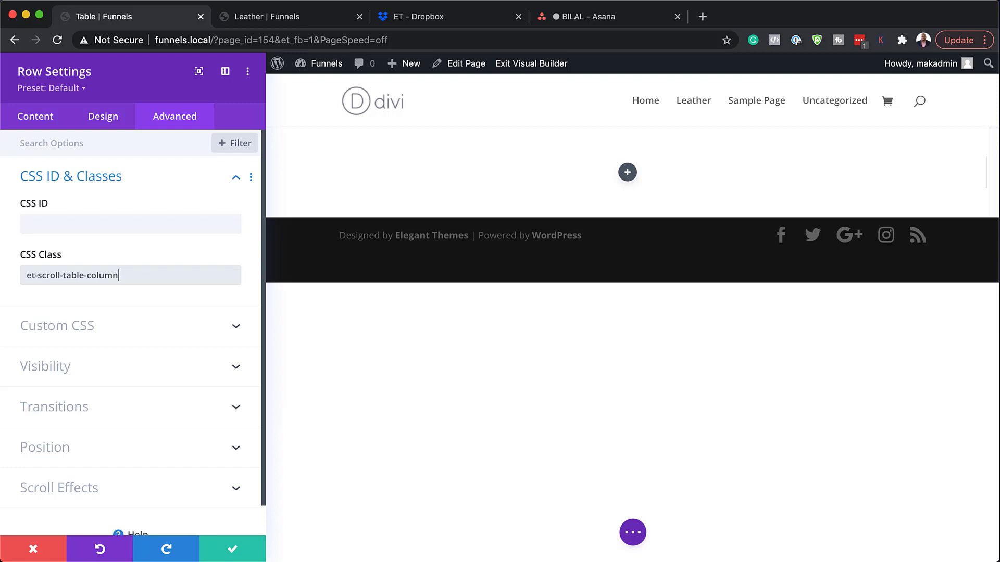
click(233, 550)
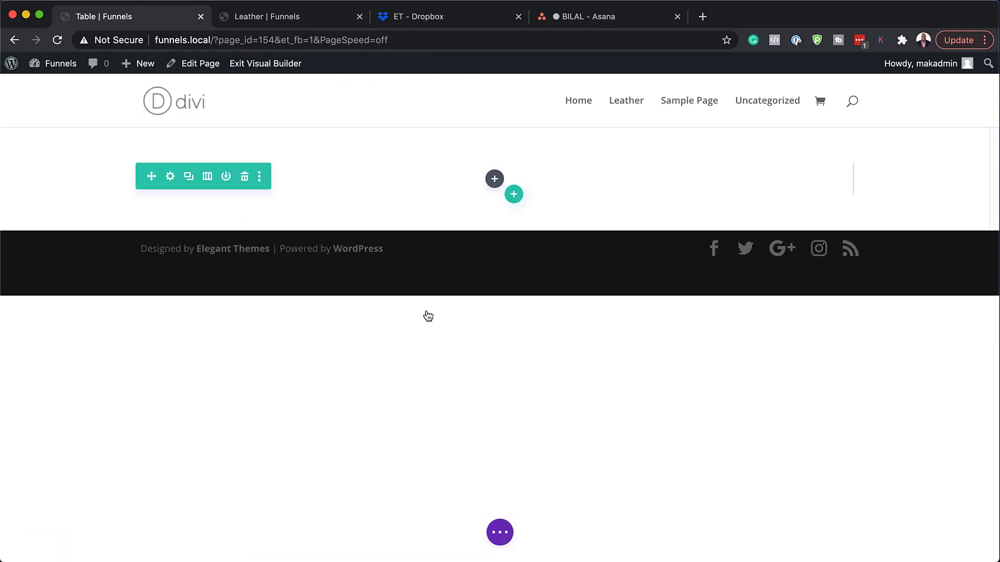
Step: Insert a Text module into the empty row and set its body text to "Table Item"
click(495, 180)
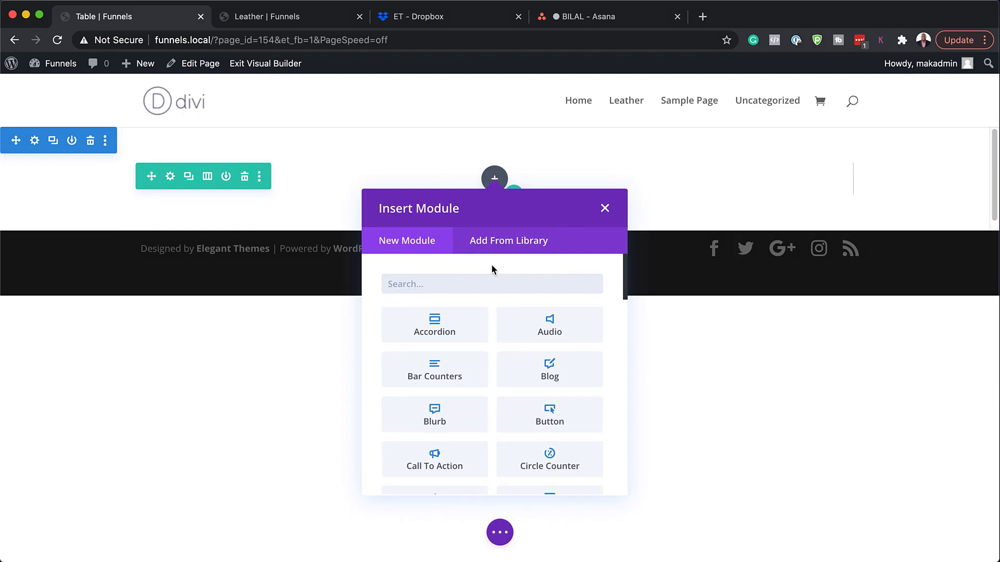
text(text)
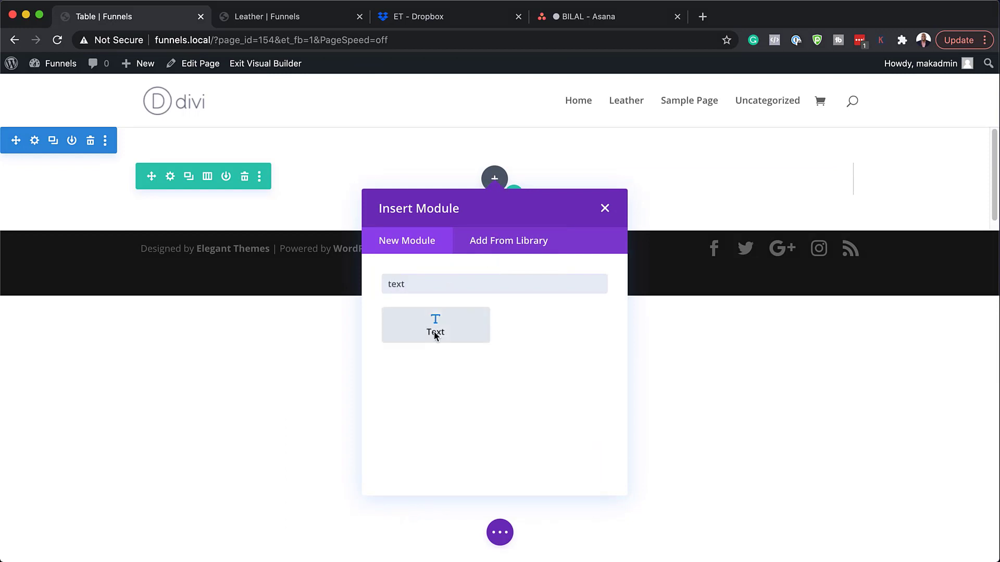
click(435, 325)
drag(188, 401, 5, 294)
text(Tab)
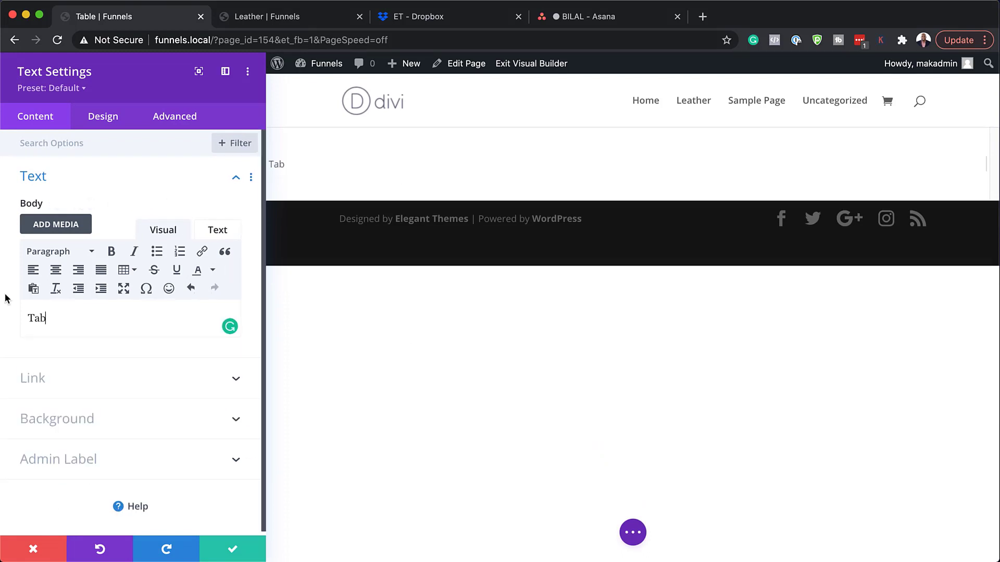
text(le Item)
Step: Center the text alignment of the "Table Item" module
click(117, 124)
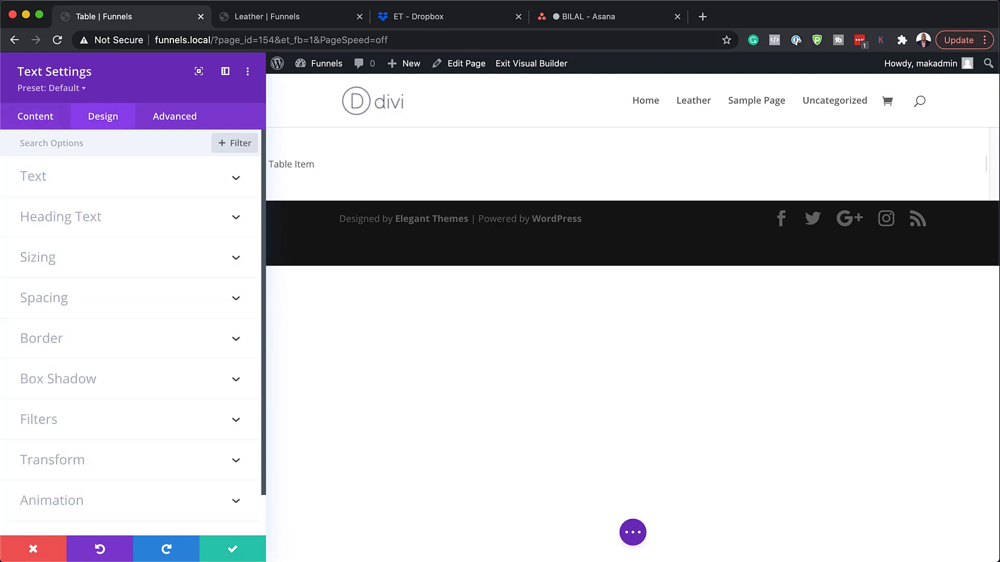
click(86, 191)
scroll(161, 344, down, 5)
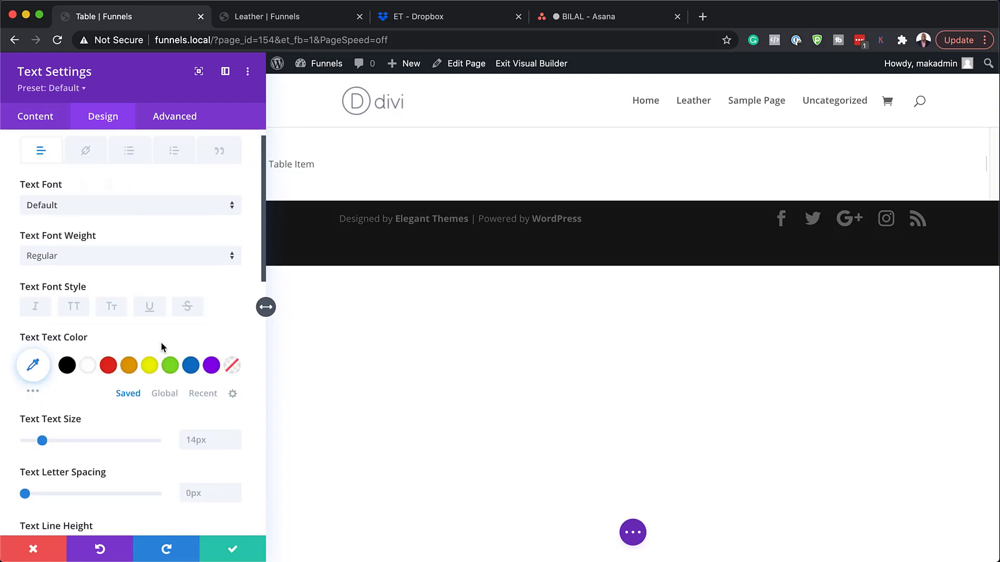
scroll(161, 348, down, 7)
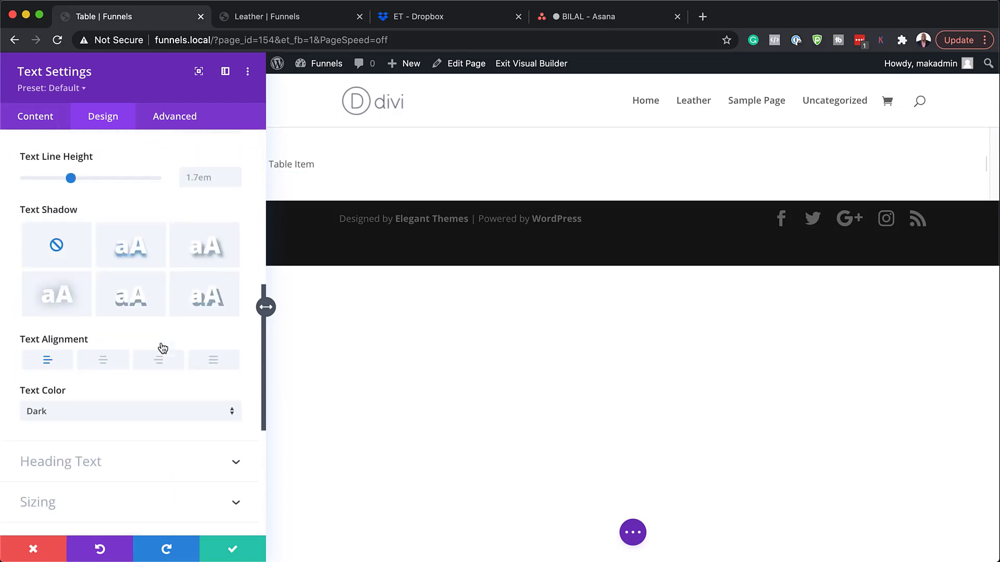
click(105, 283)
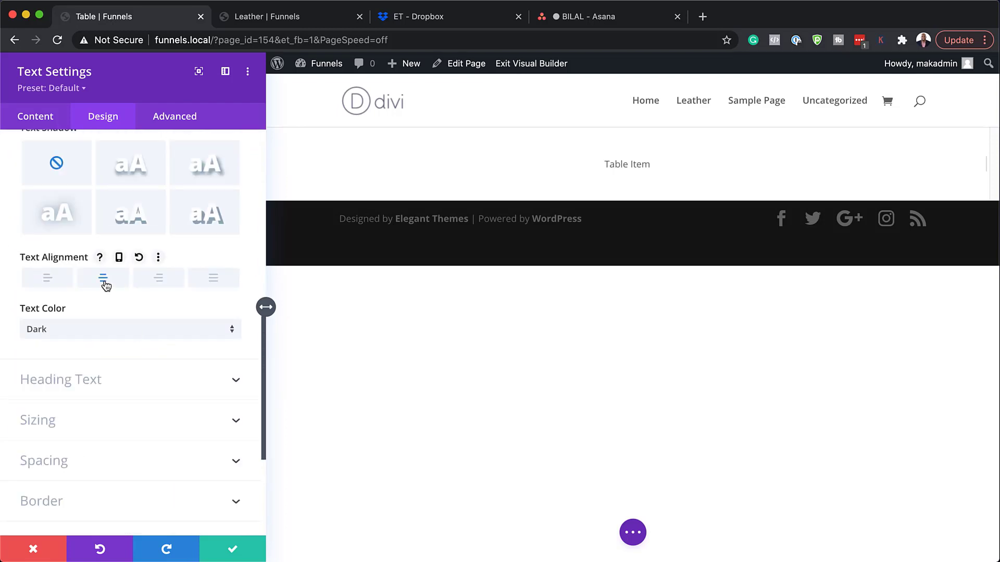
Step: Set the text module's height to 80px
click(53, 421)
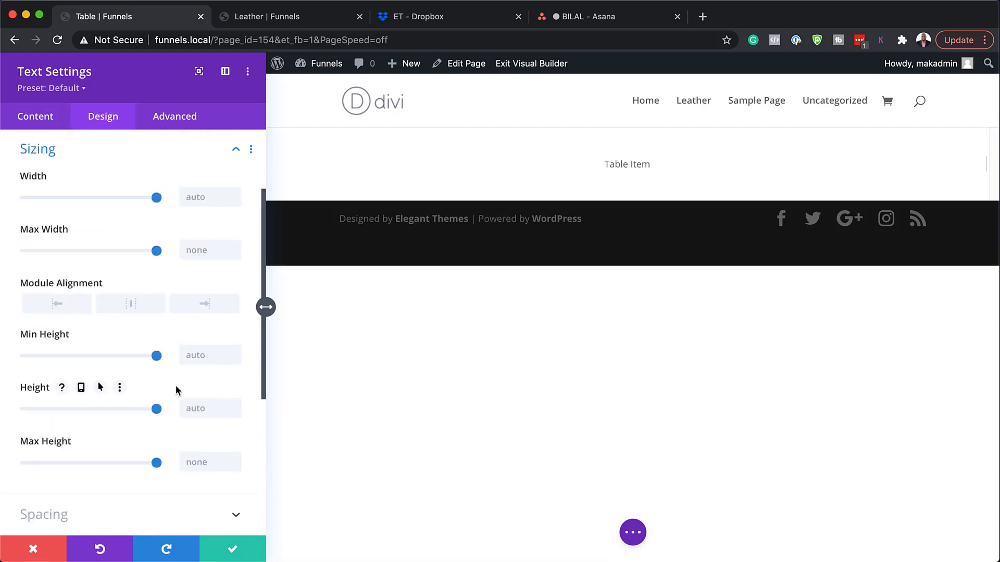
click(212, 411)
text(80px)
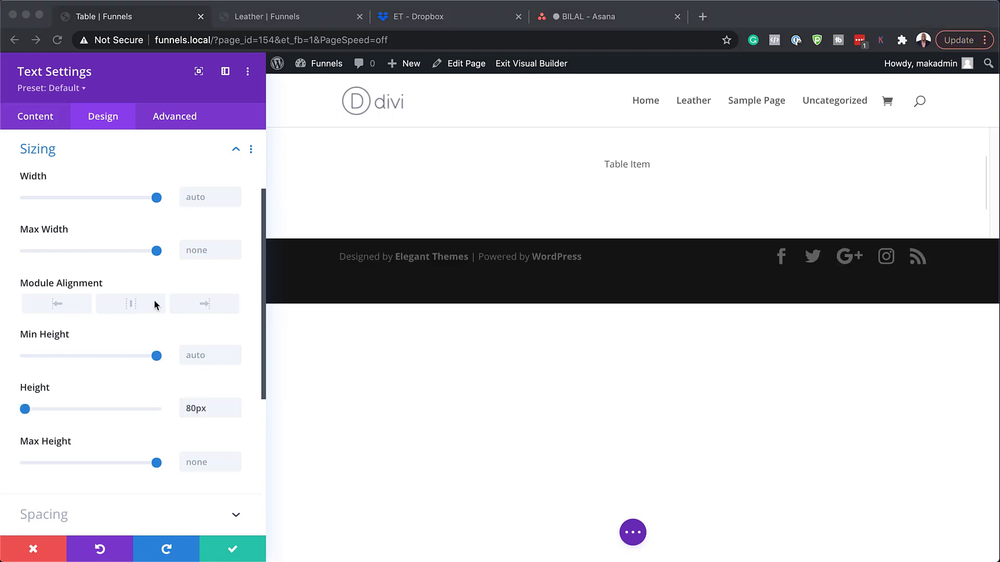
Step: Try a 1px right border in color #cccccc on the text module, and reset its width to 0px
scroll(154, 309, down, 5)
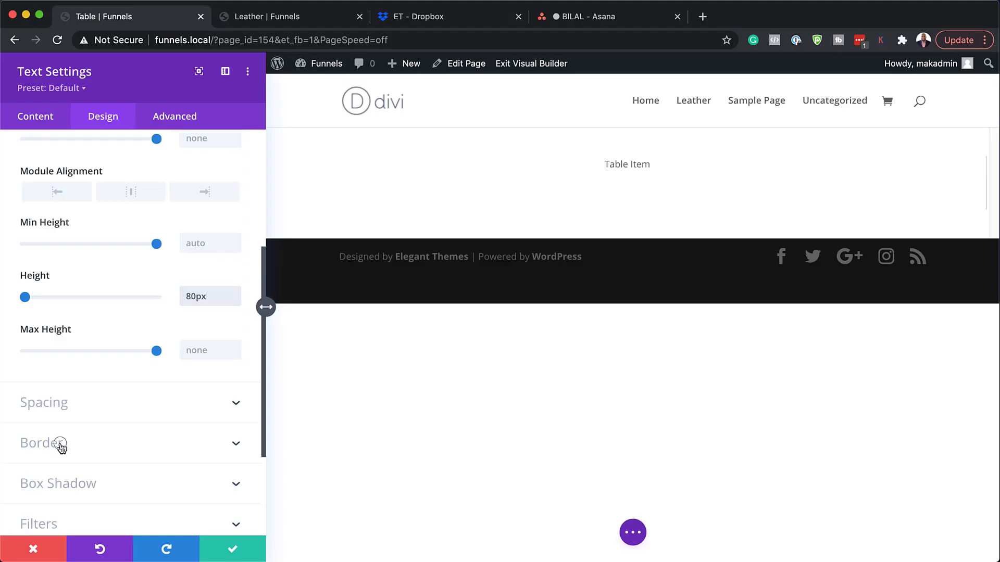
click(57, 445)
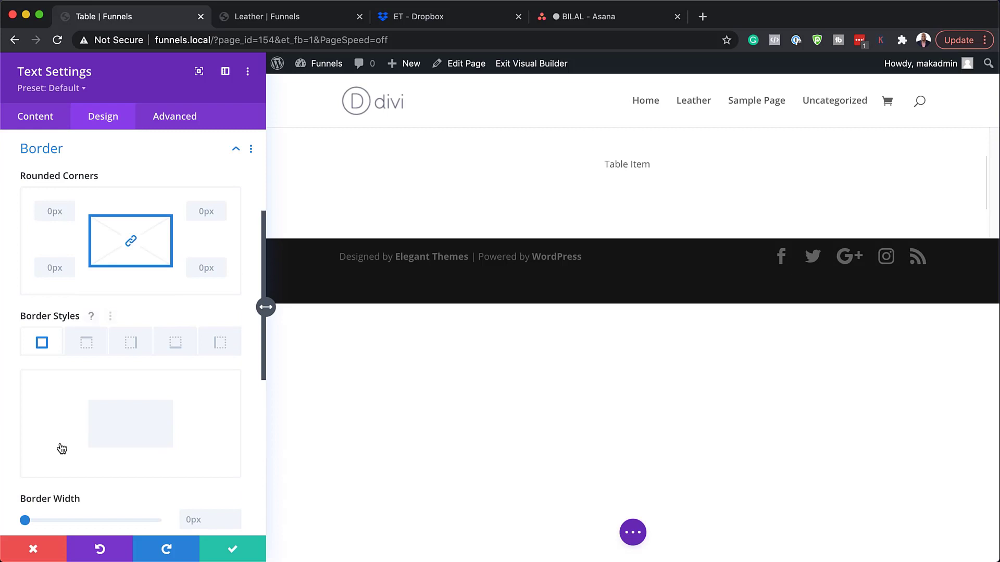
click(132, 344)
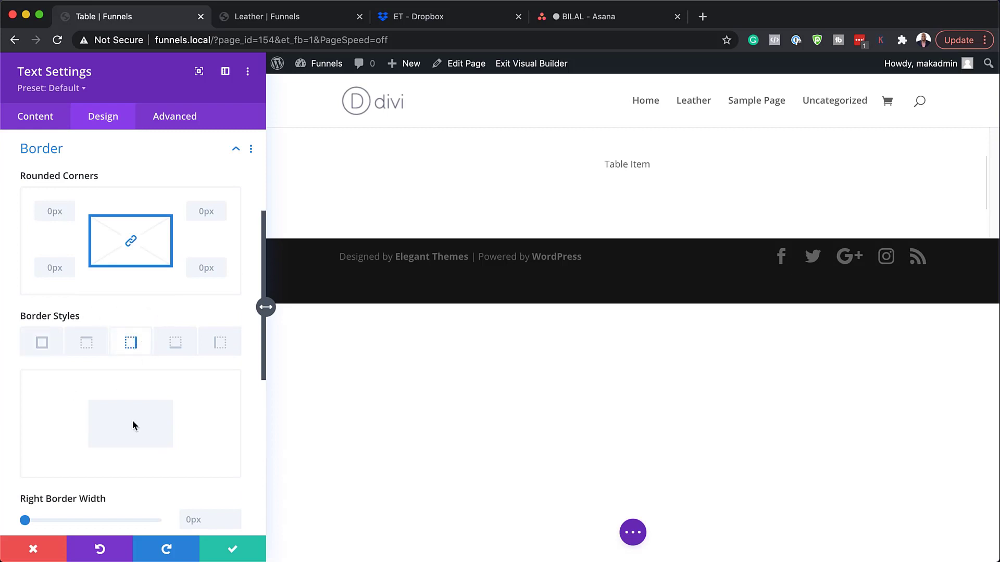
scroll(105, 492, down, 2)
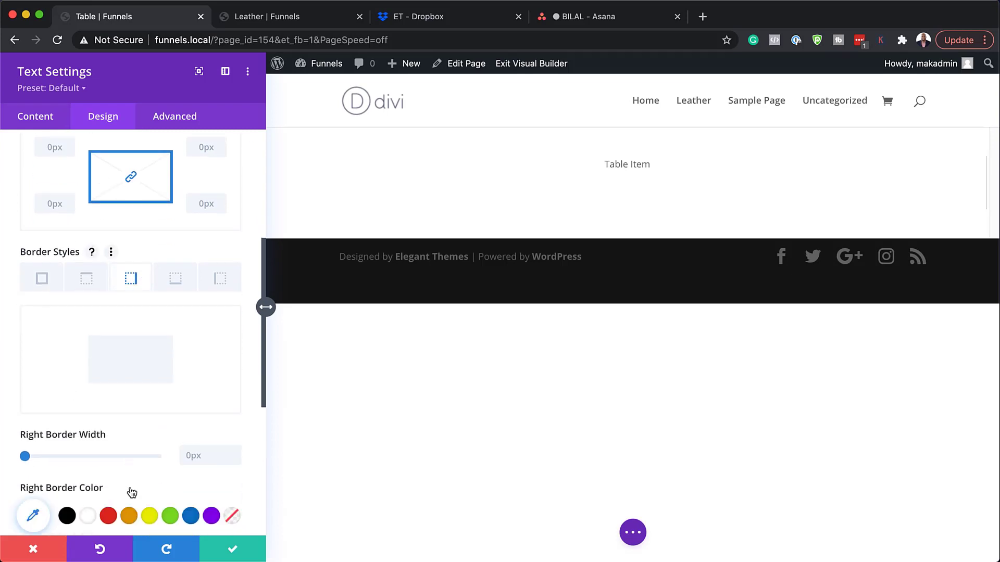
click(233, 453)
scroll(57, 495, down, 1)
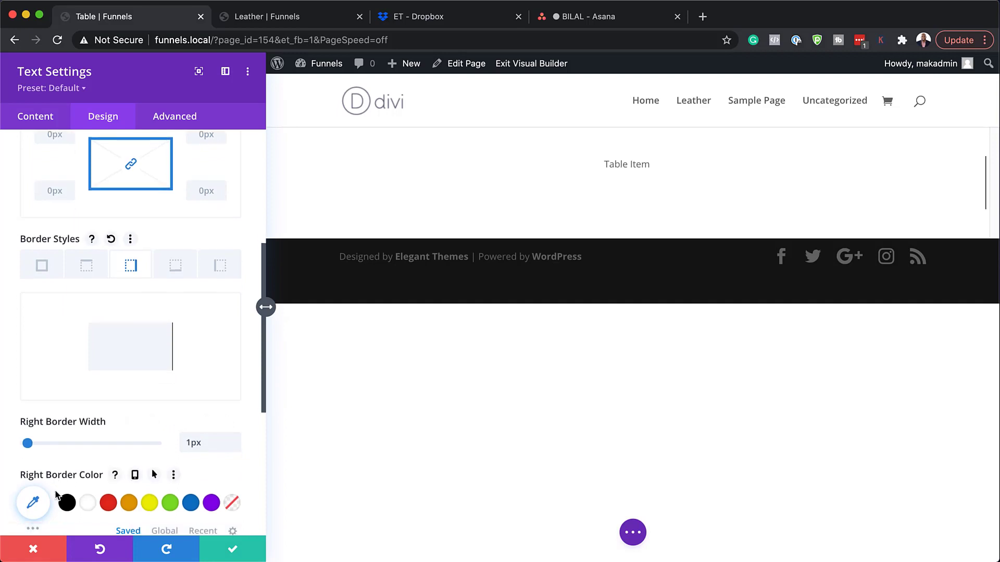
scroll(34, 502, down, 4)
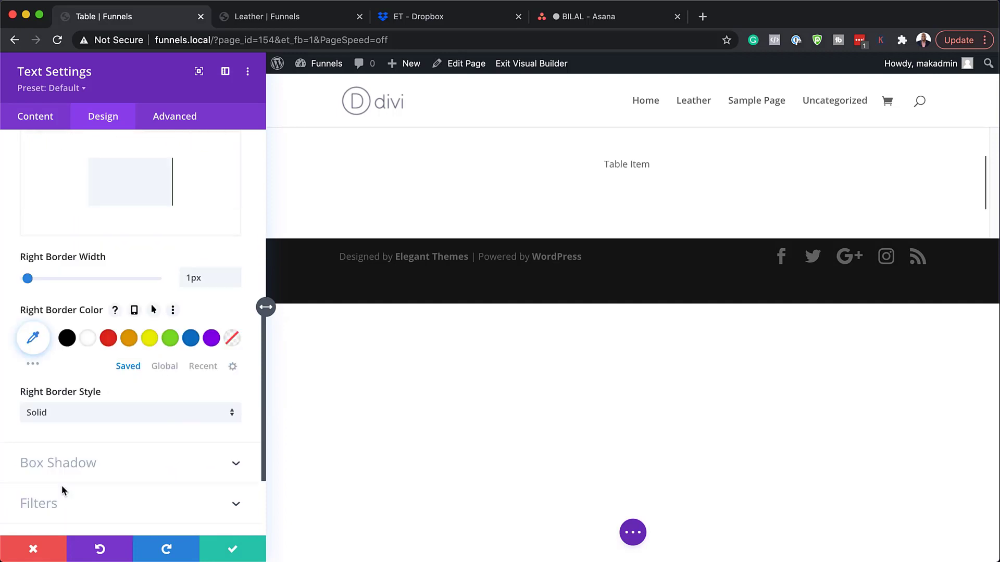
click(35, 337)
text(#cccccc)
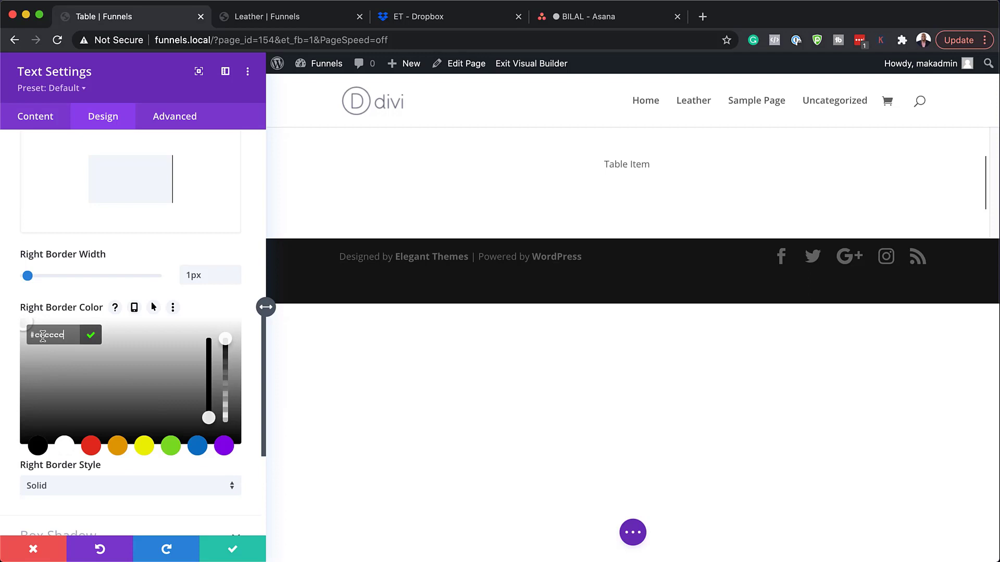
scroll(149, 192, up, 2)
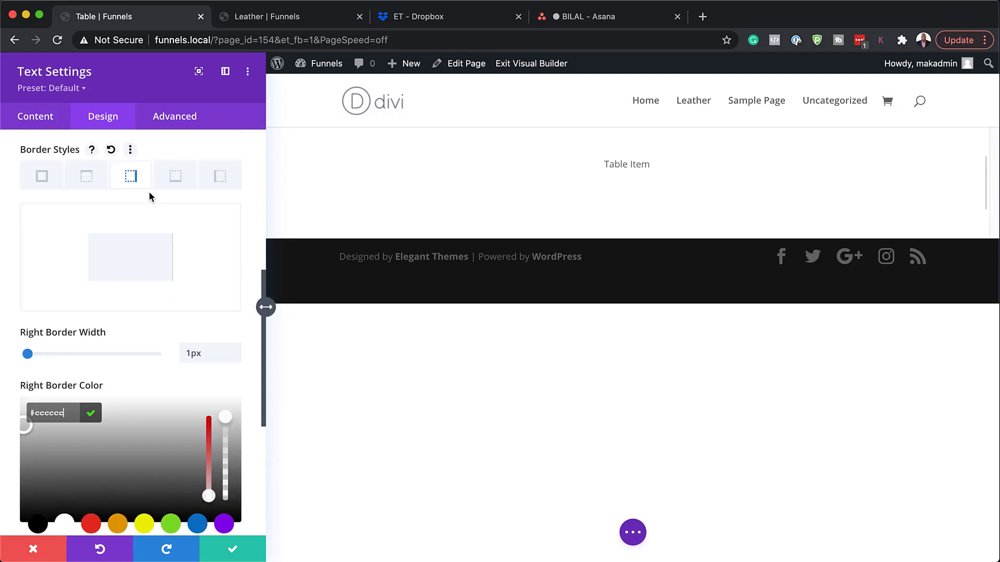
click(133, 179)
drag(27, 353, 23, 354)
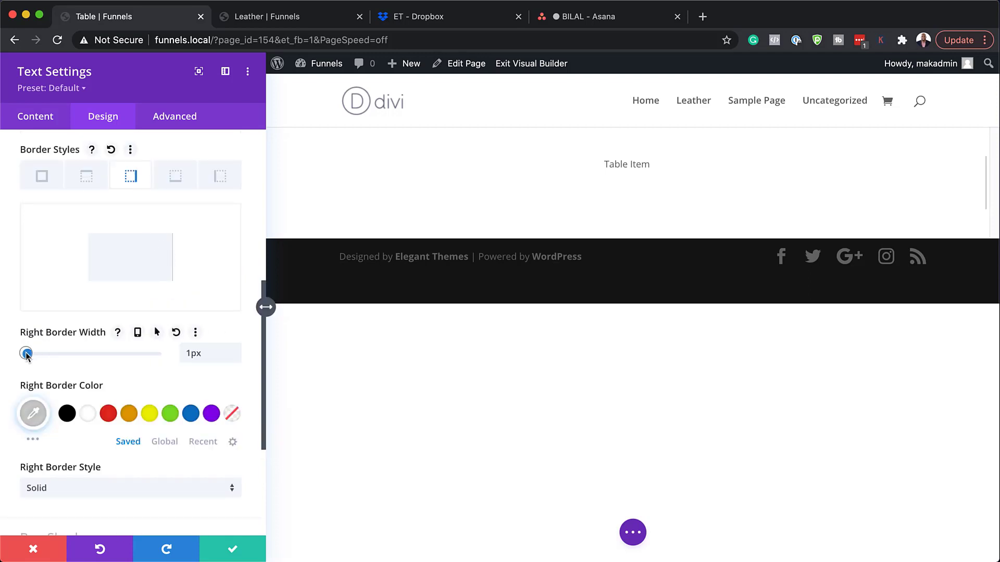
Step: Give the text module a 1px bottom border in color #cccccc and check its right border setting
click(181, 178)
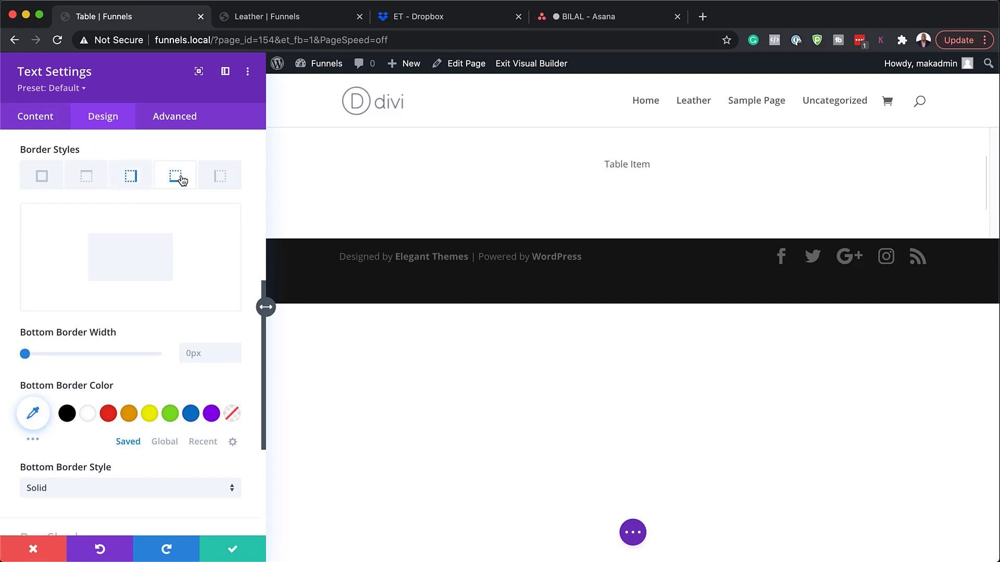
click(235, 350)
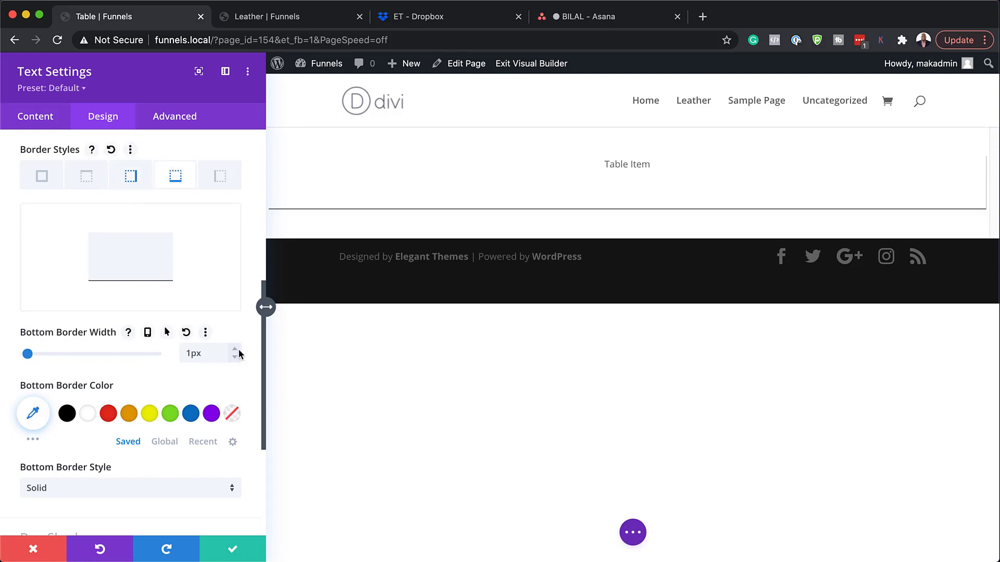
click(42, 413)
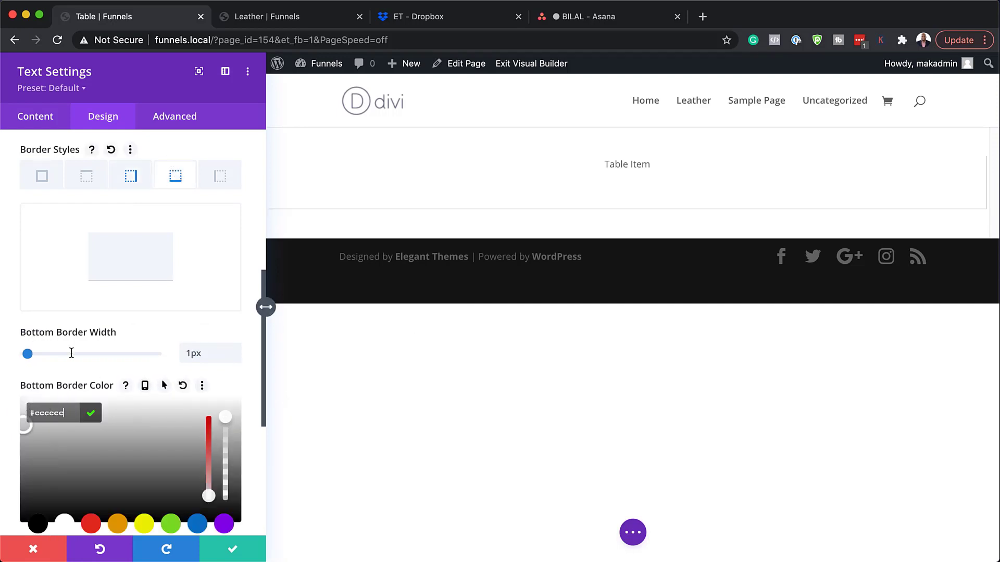
click(186, 181)
click(130, 179)
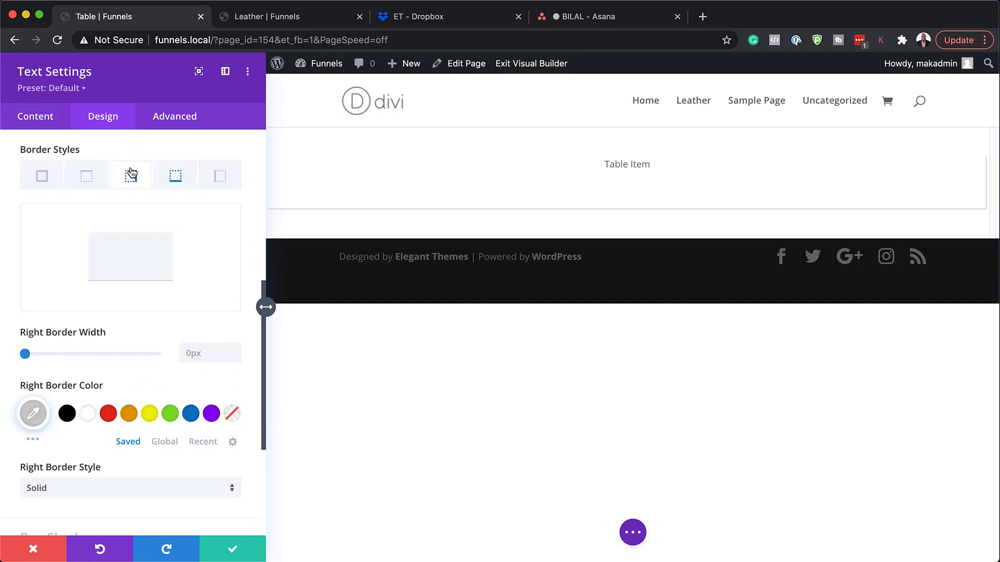
click(180, 176)
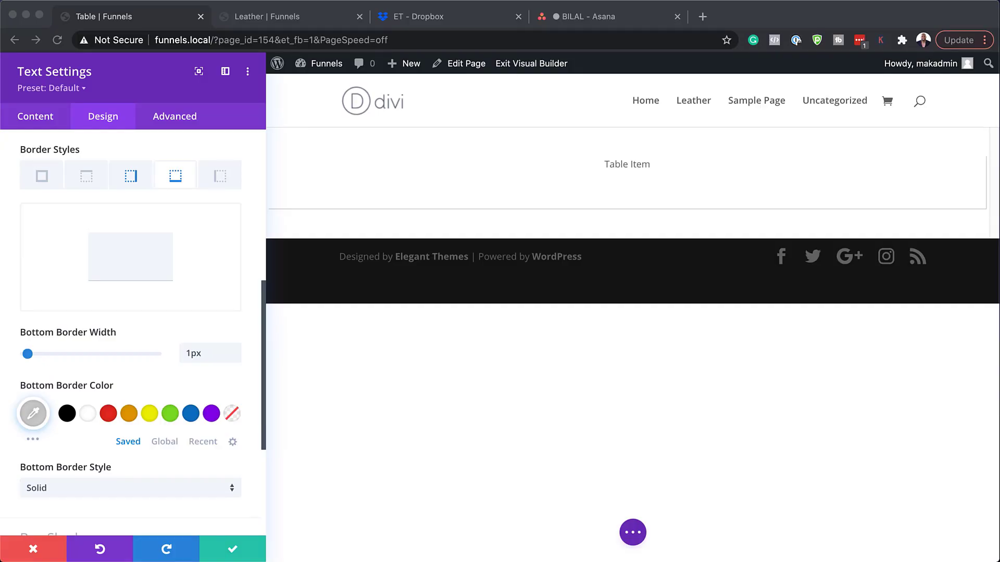
Step: Add the main element CSS "display:flex; align-items:center; justify-content: center;" to the text module and save its settings
click(178, 119)
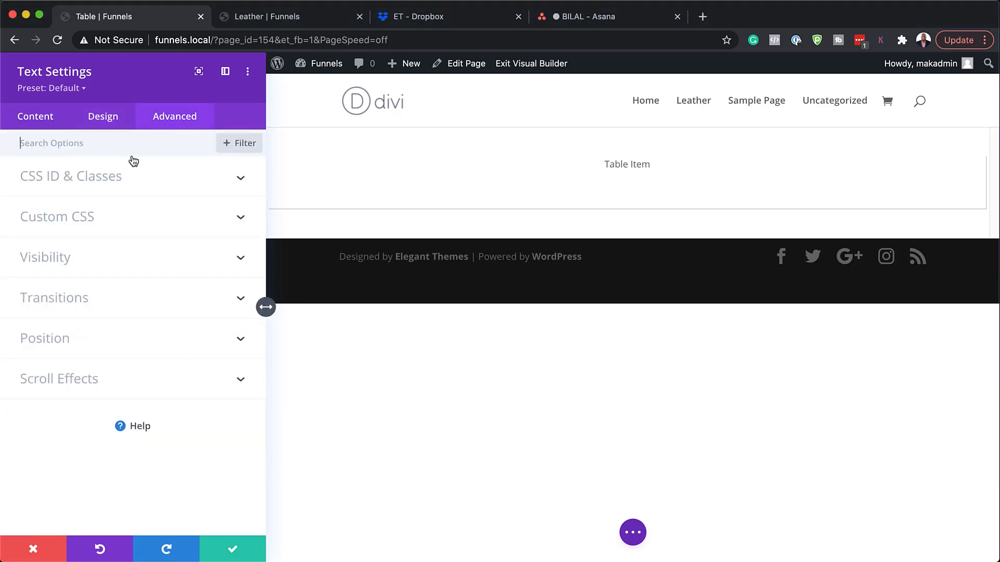
click(76, 219)
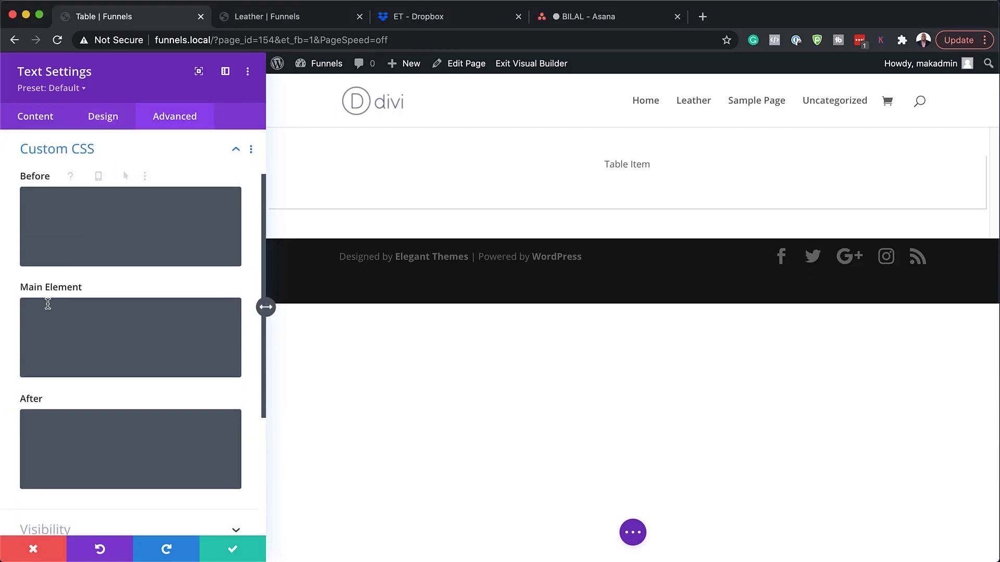
click(47, 305)
text(display:flex; align-items:center; justify-content: center;)
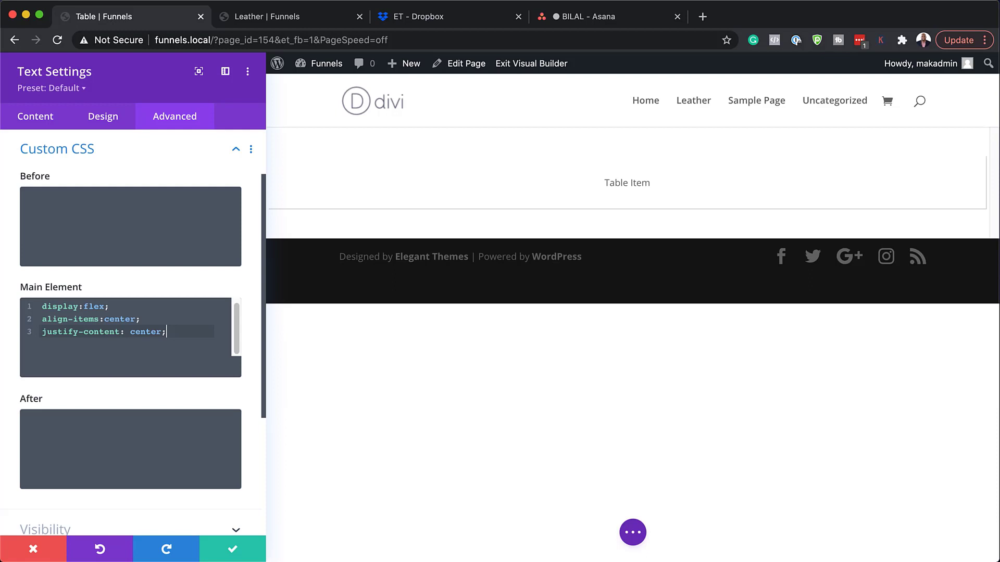
click(232, 552)
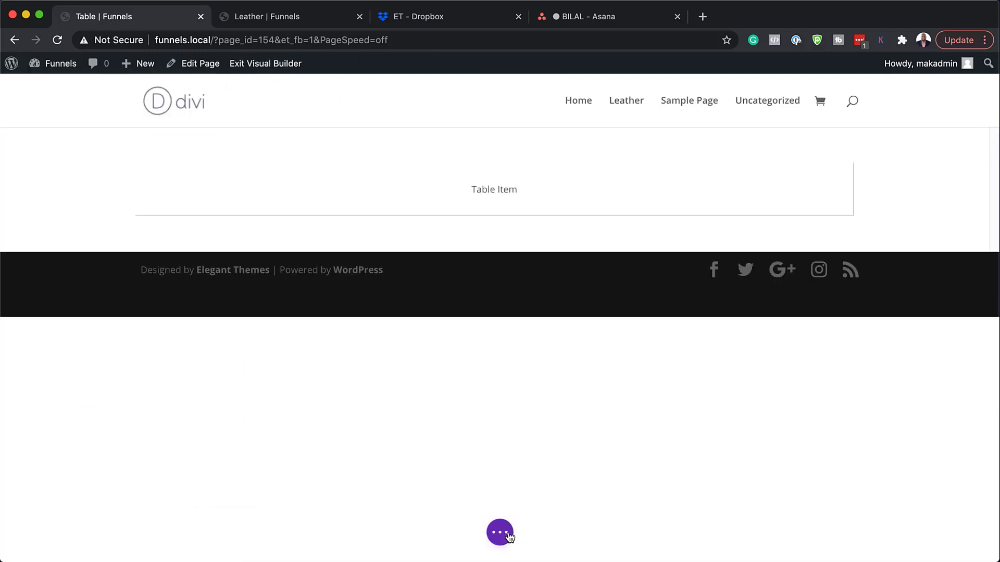
Step: Open the page's Layers view, expand it down to the text module, and move it clear of the table content
click(501, 534)
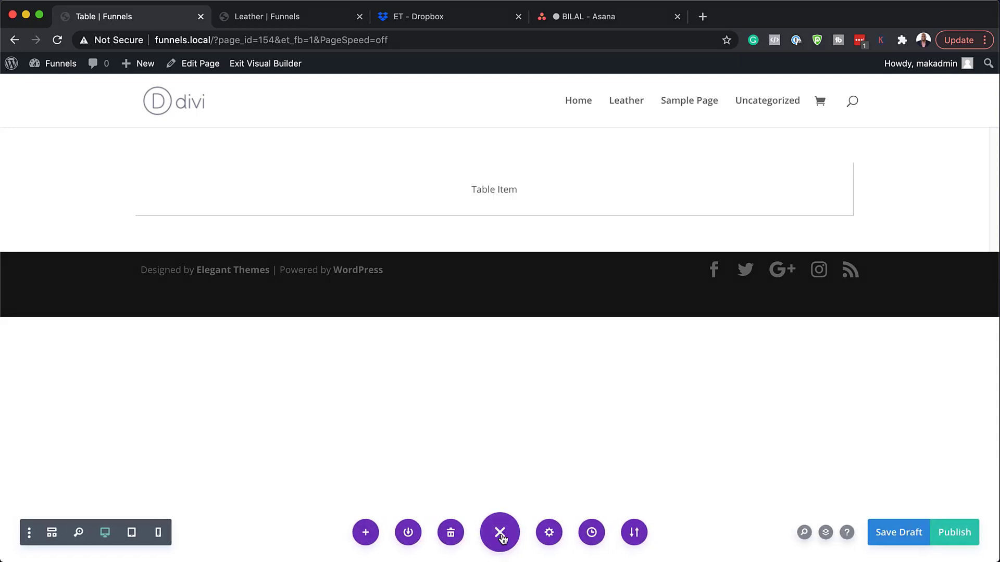
click(826, 535)
click(316, 271)
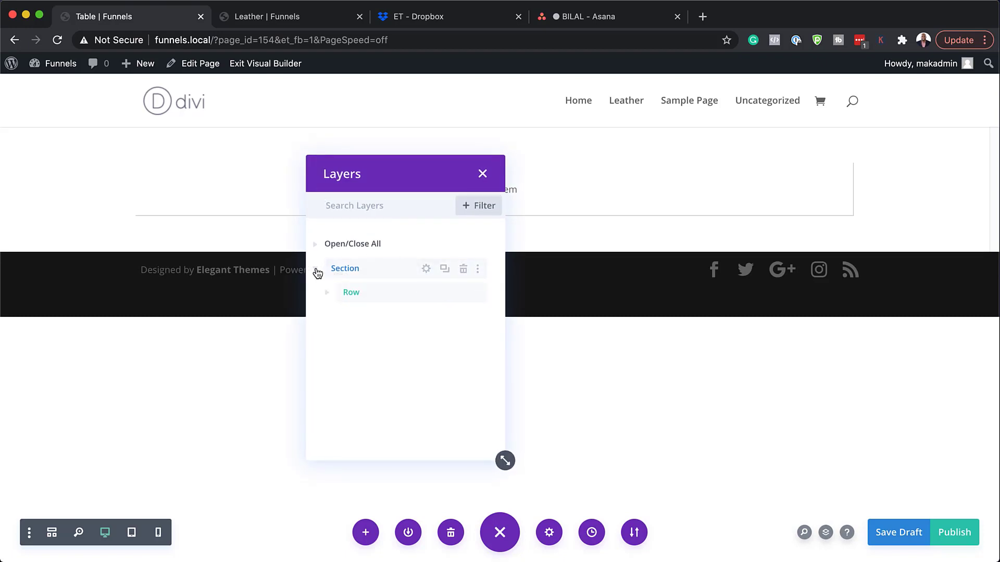
click(328, 293)
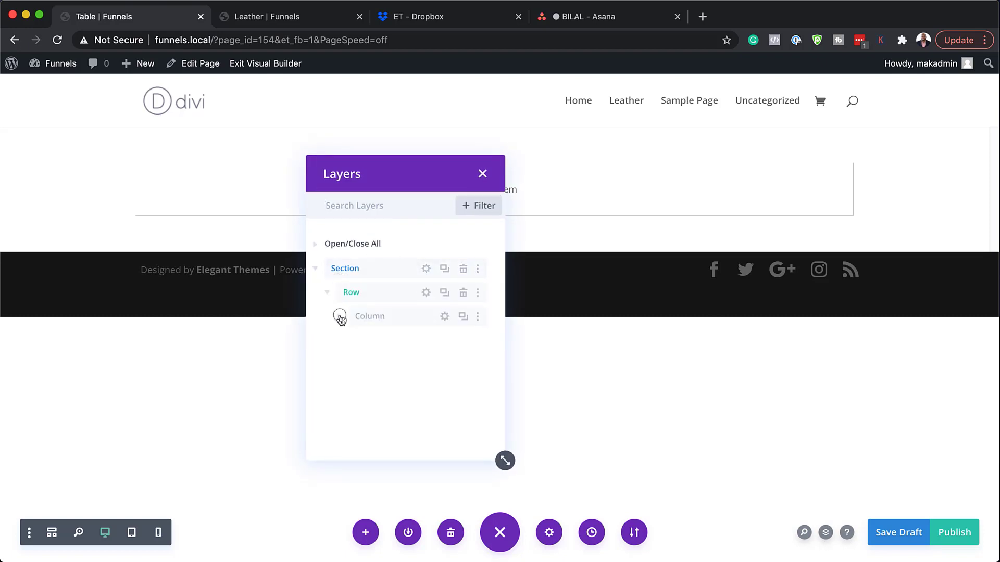
click(339, 316)
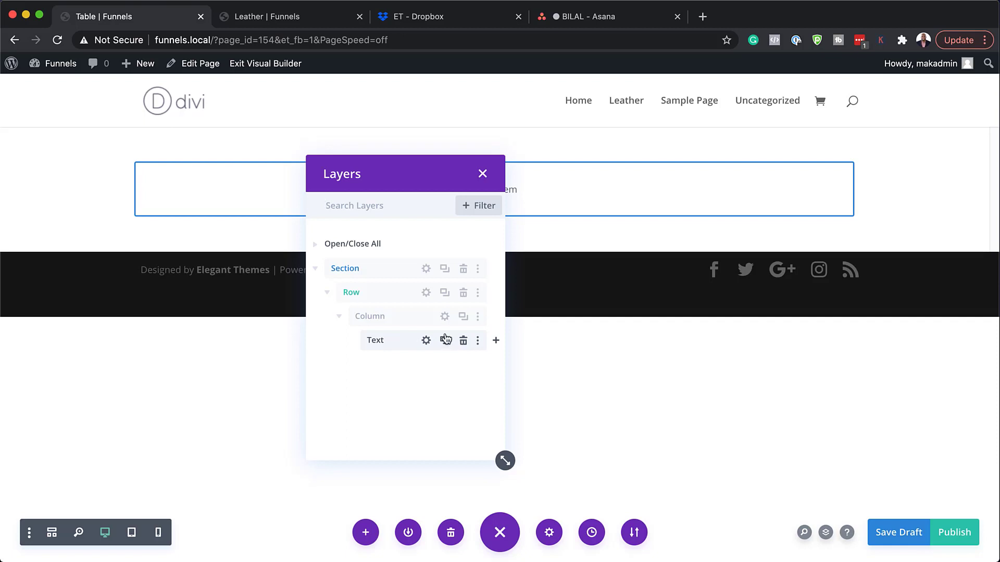
drag(408, 176, 107, 150)
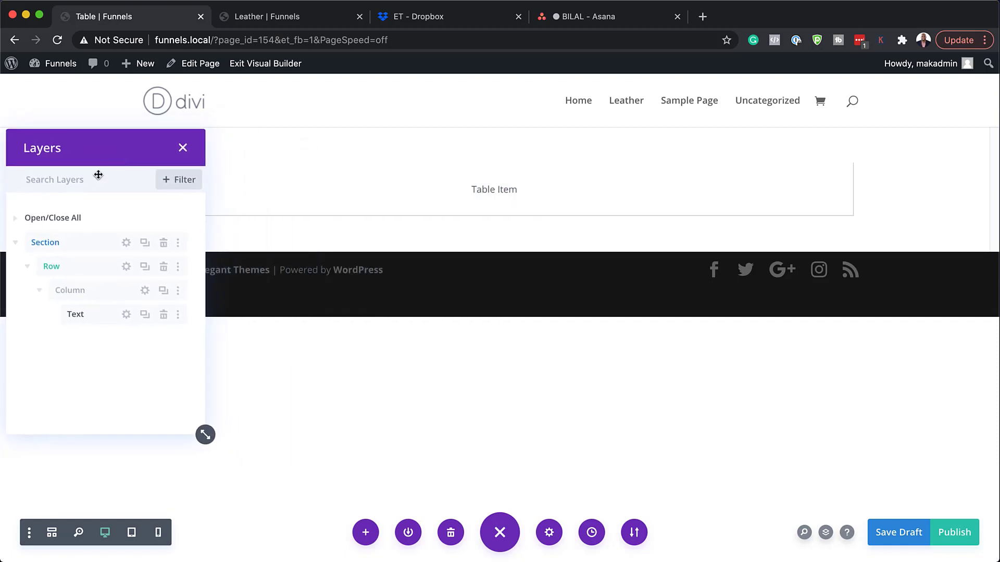
Step: Duplicate the text module five times within the column
click(145, 315)
click(145, 315)
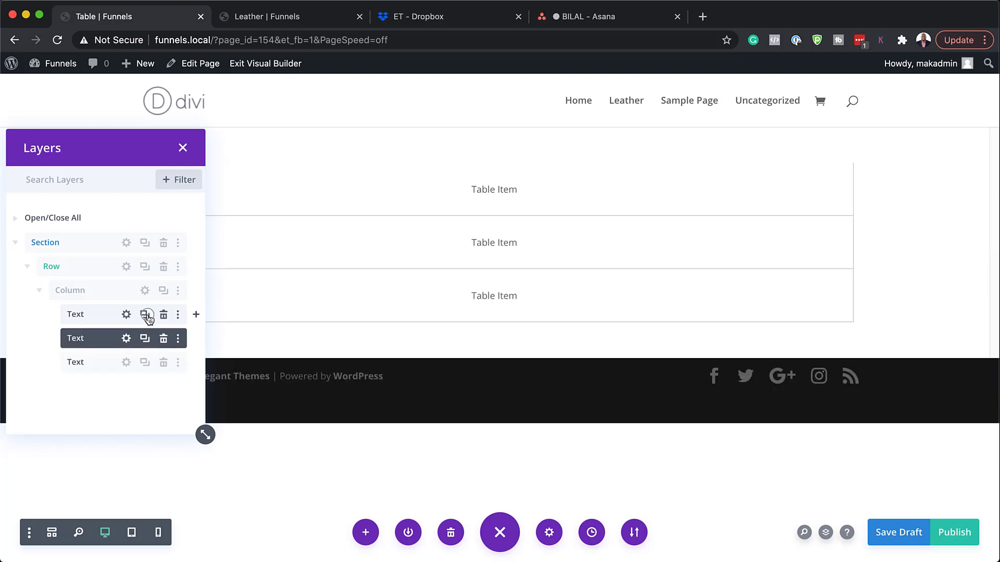
click(146, 315)
click(145, 315)
click(147, 315)
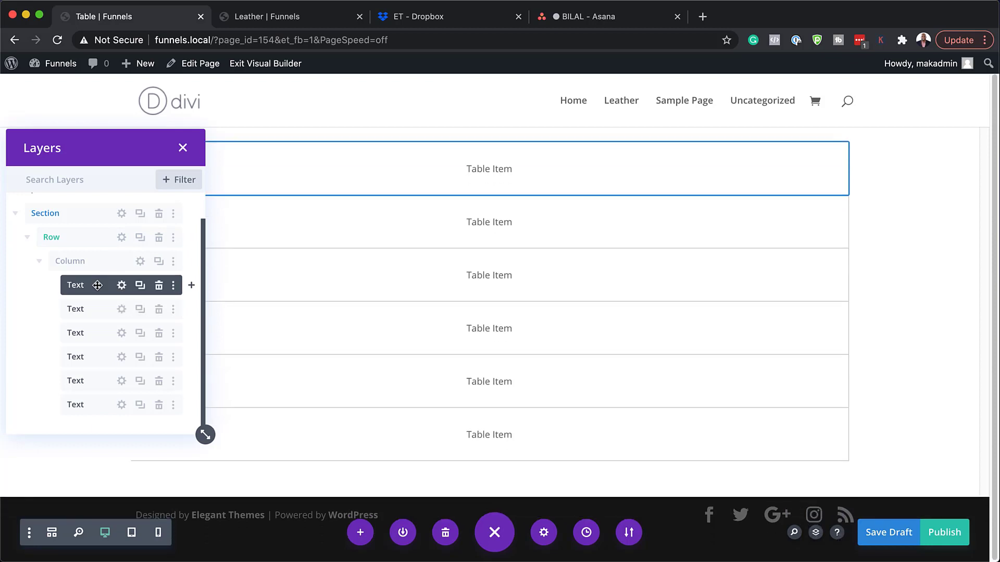
Step: Rename the first text module to "Heading" in the Layers view and replace its body text with "Heading"
double_click(64, 283)
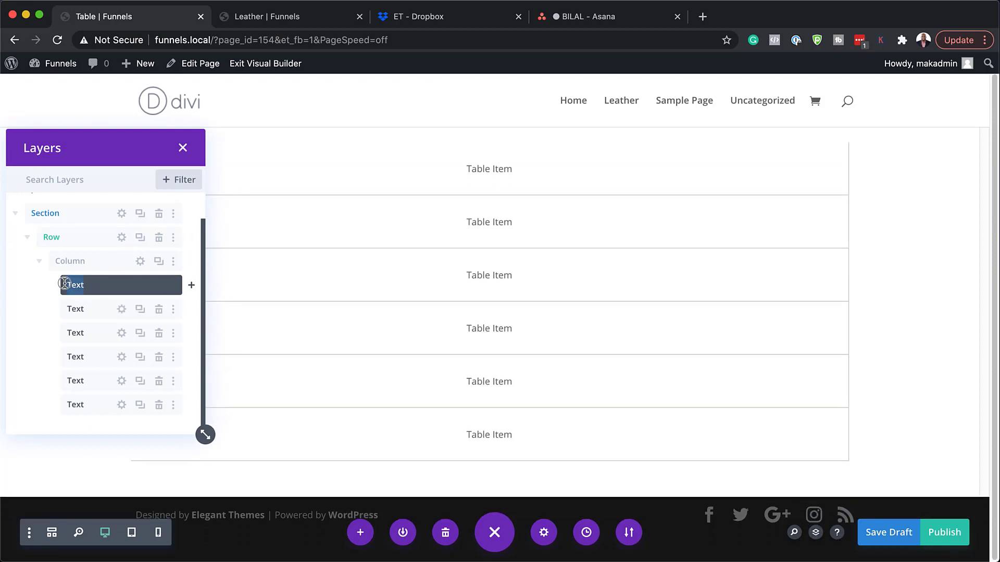
text(Heading)
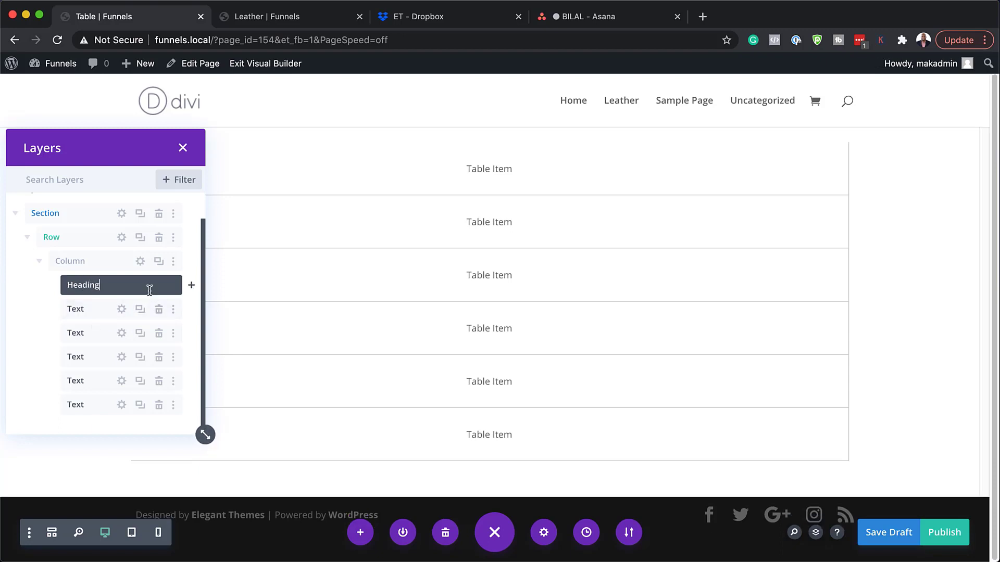
key(Return)
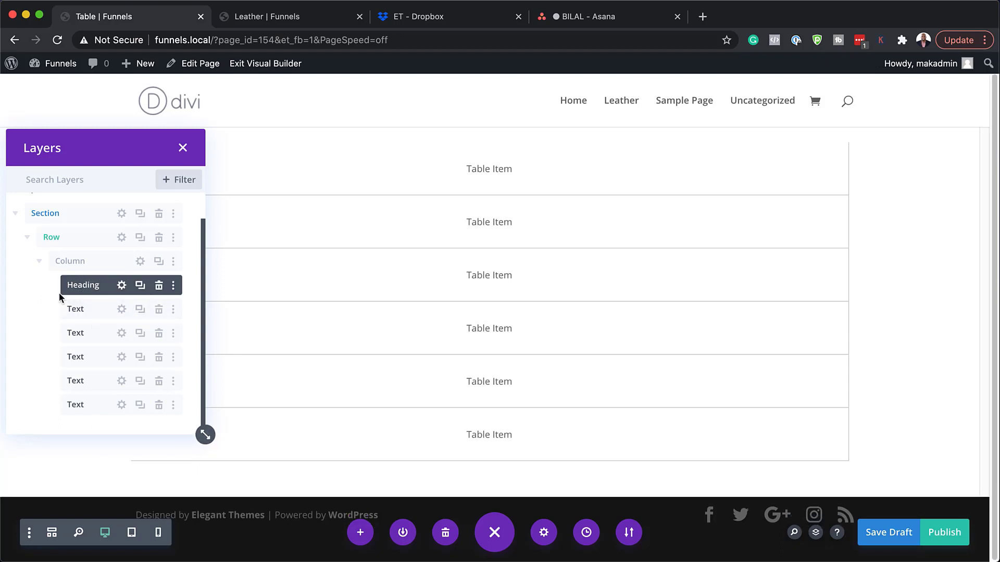
click(121, 285)
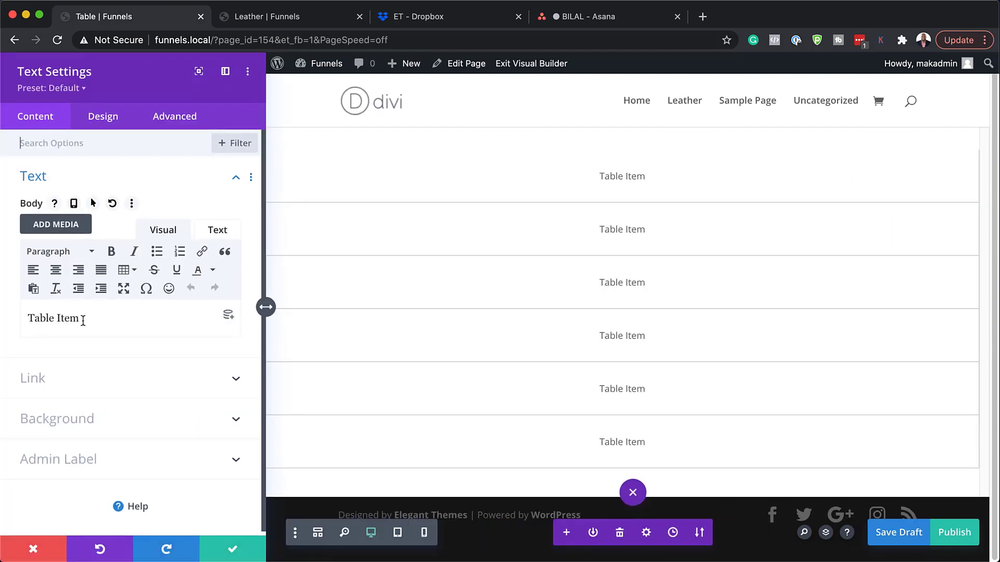
drag(82, 319, 27, 311)
text(Heading)
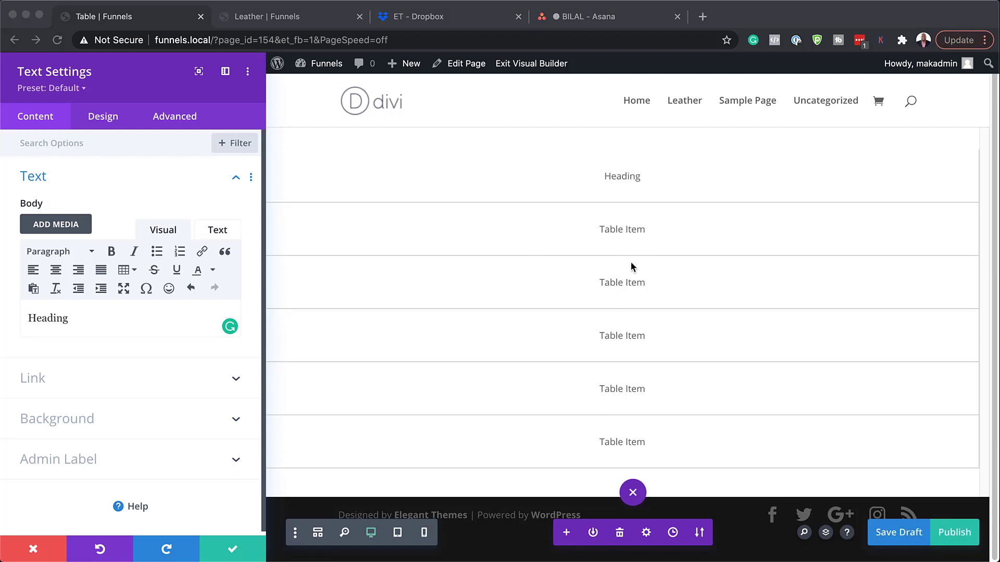
Step: Set the Heading module's background color to #333333
click(83, 419)
click(131, 283)
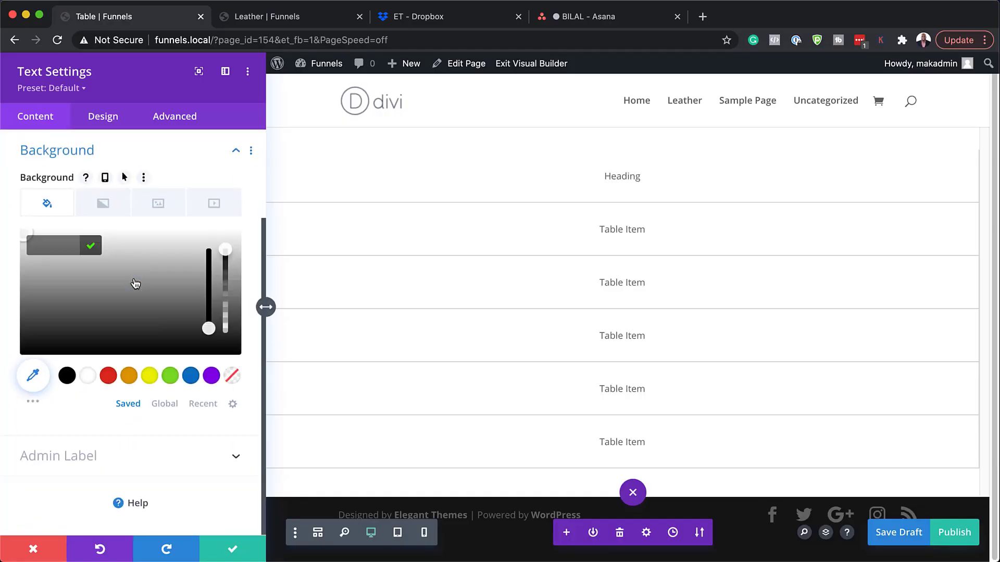
text(#333333)
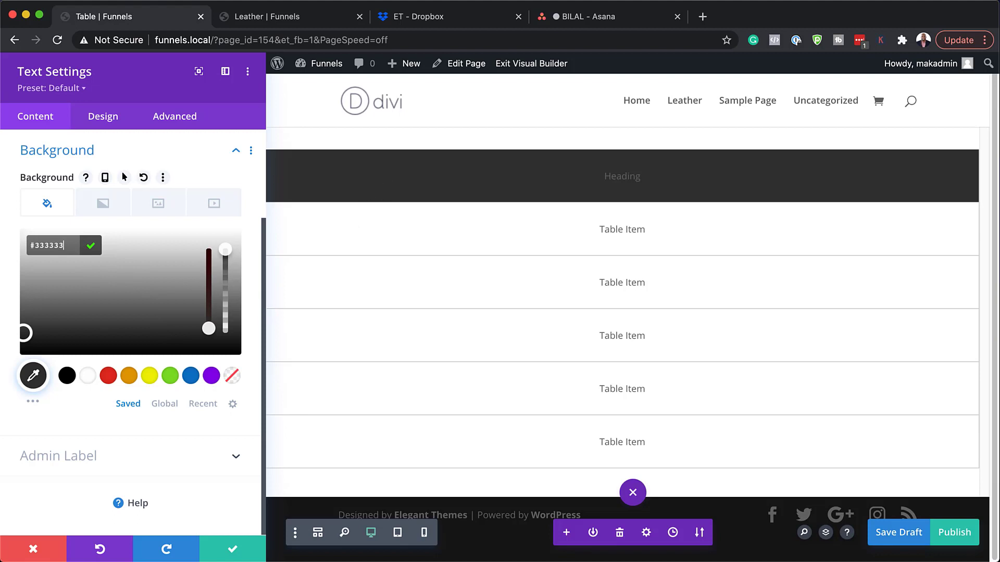
Step: Style the Heading module's text as uppercase, white and Bold, and save its settings
mouse_move(603, 172)
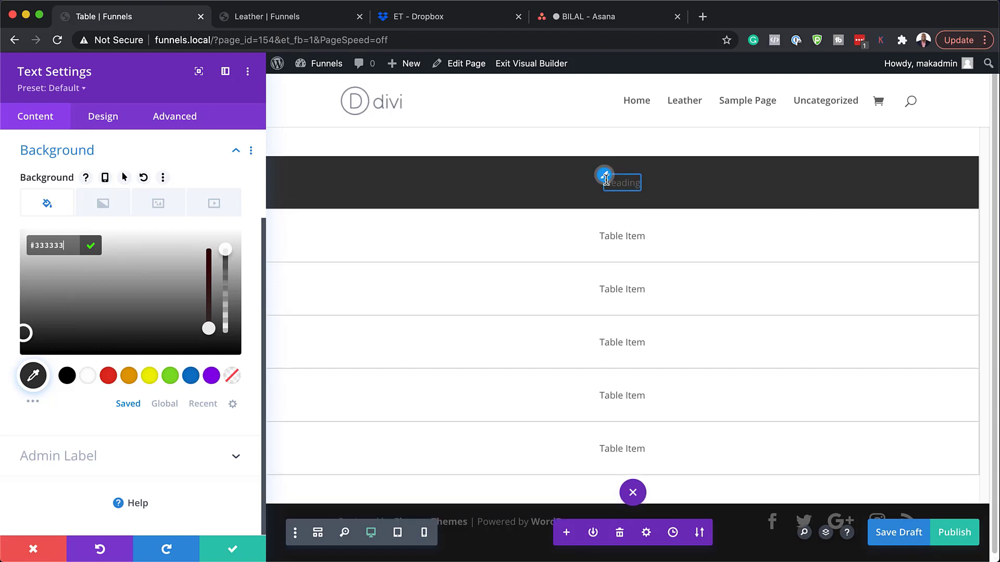
click(605, 180)
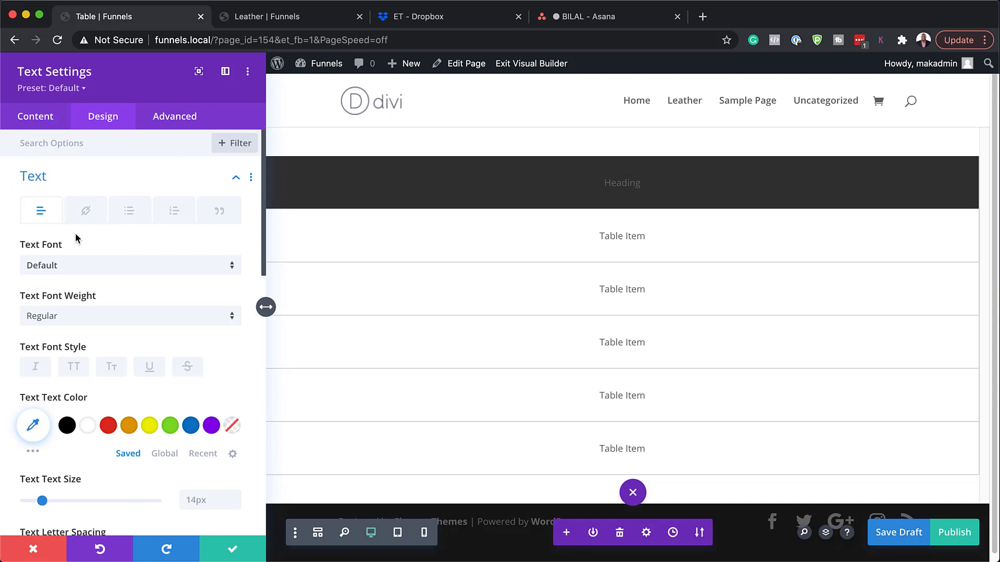
click(74, 367)
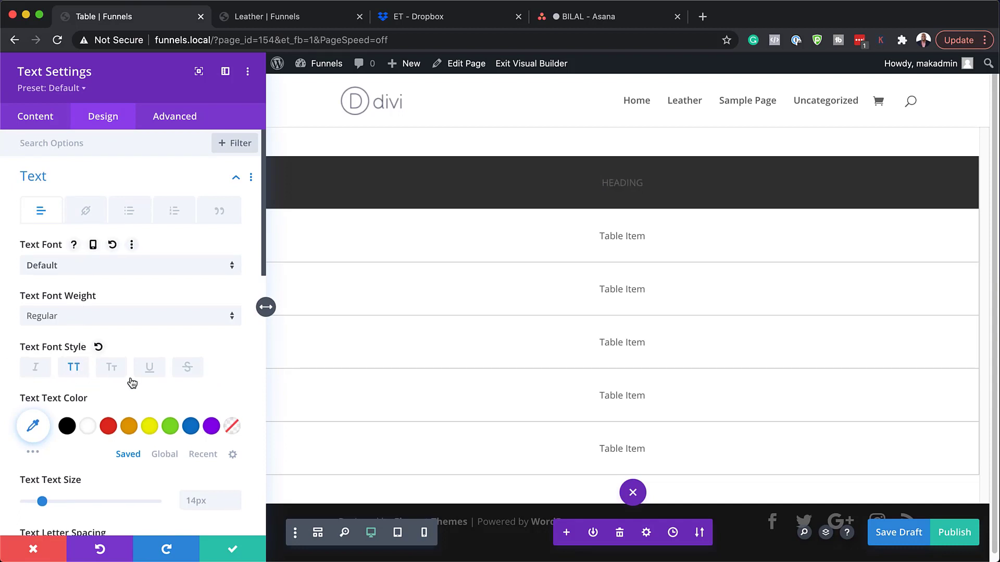
click(89, 427)
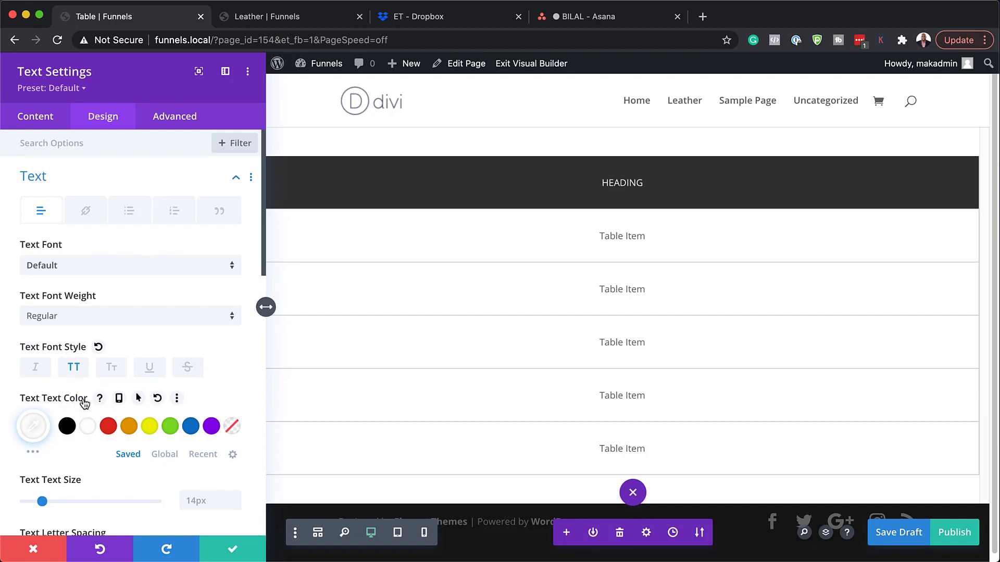
click(95, 316)
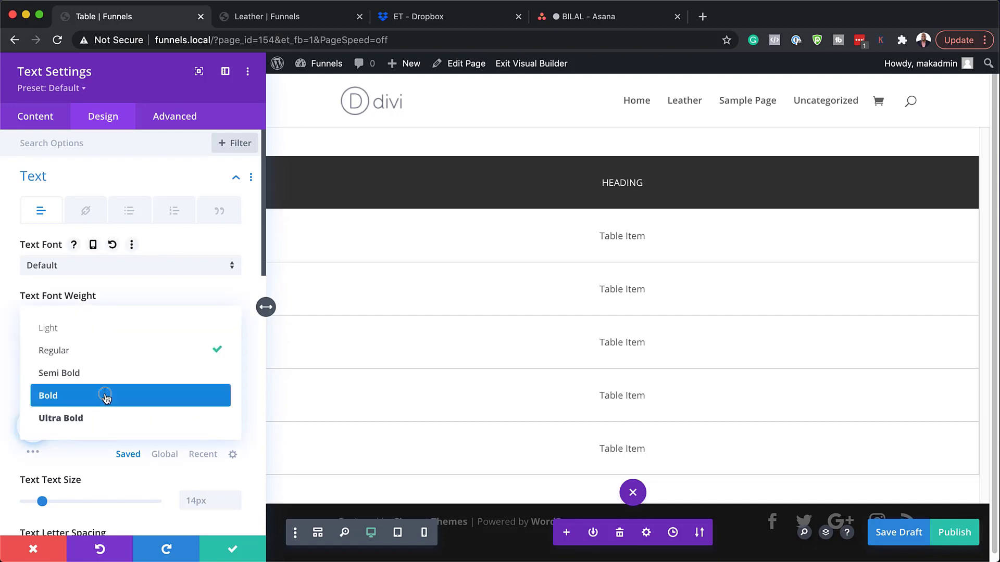
click(102, 396)
click(232, 550)
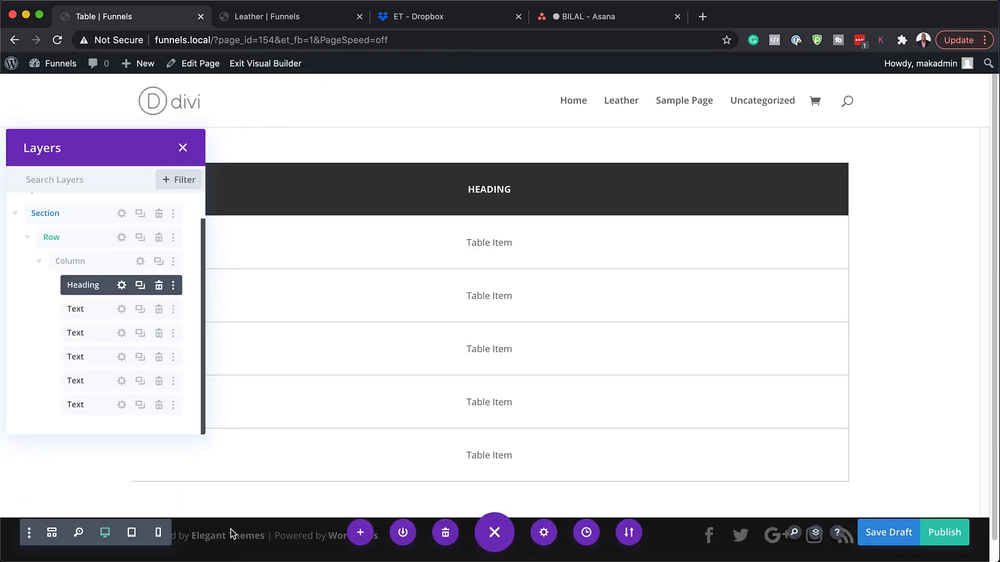
Step: Try to duplicate the column with the heading and table items five times within the row
click(40, 262)
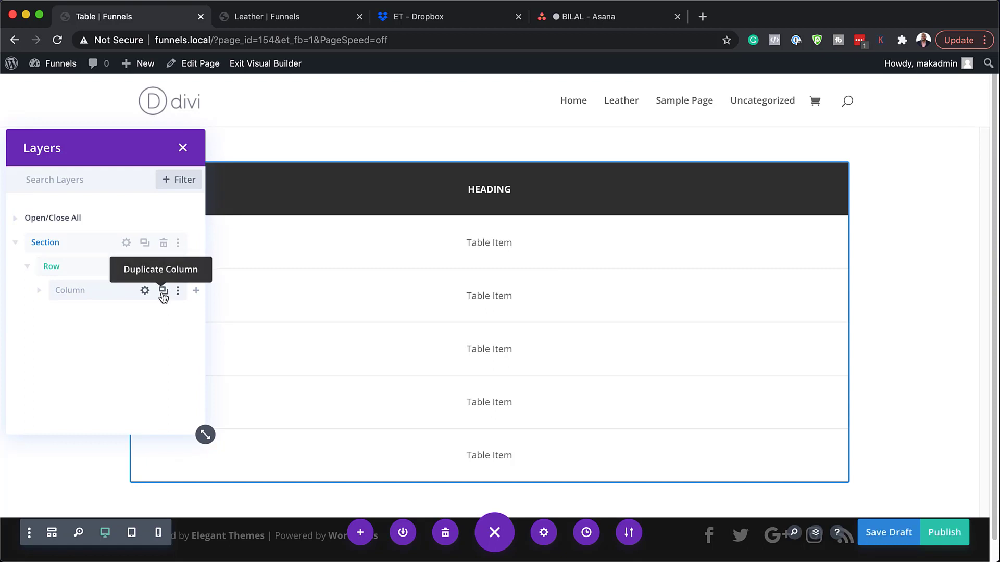
click(164, 293)
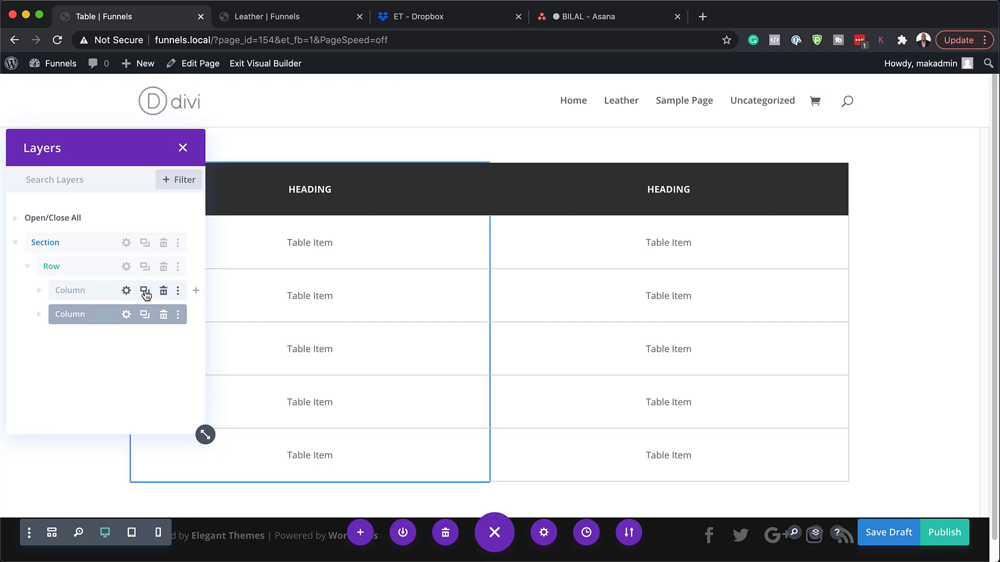
click(145, 293)
click(145, 292)
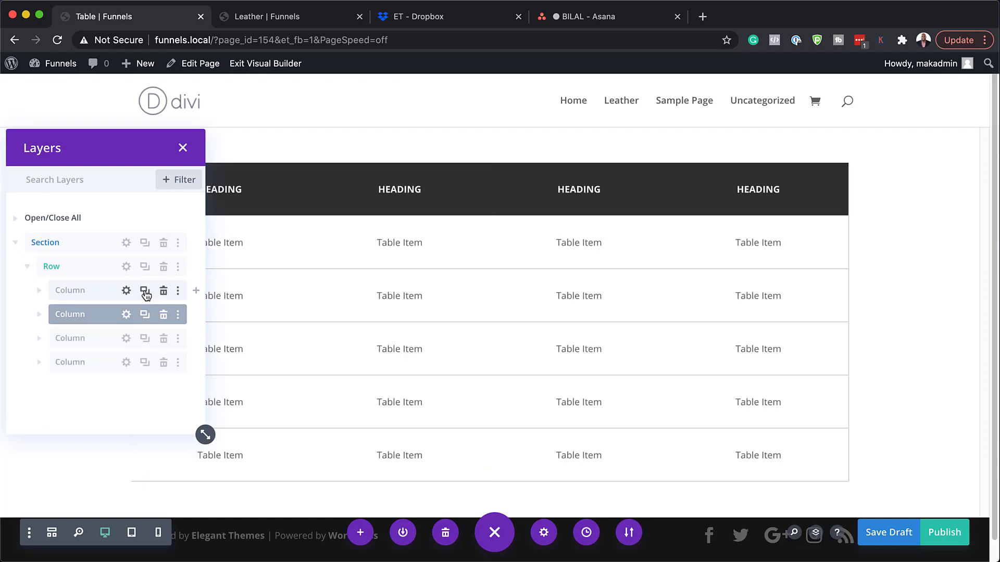
click(145, 292)
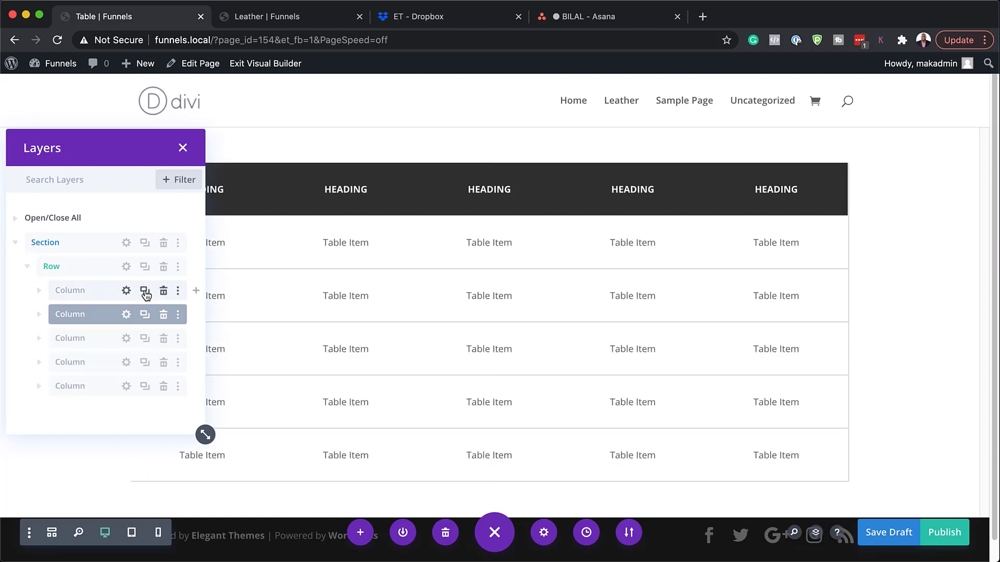
click(145, 292)
Step: Duplicate the single-column row until the section holds six rows
click(139, 261)
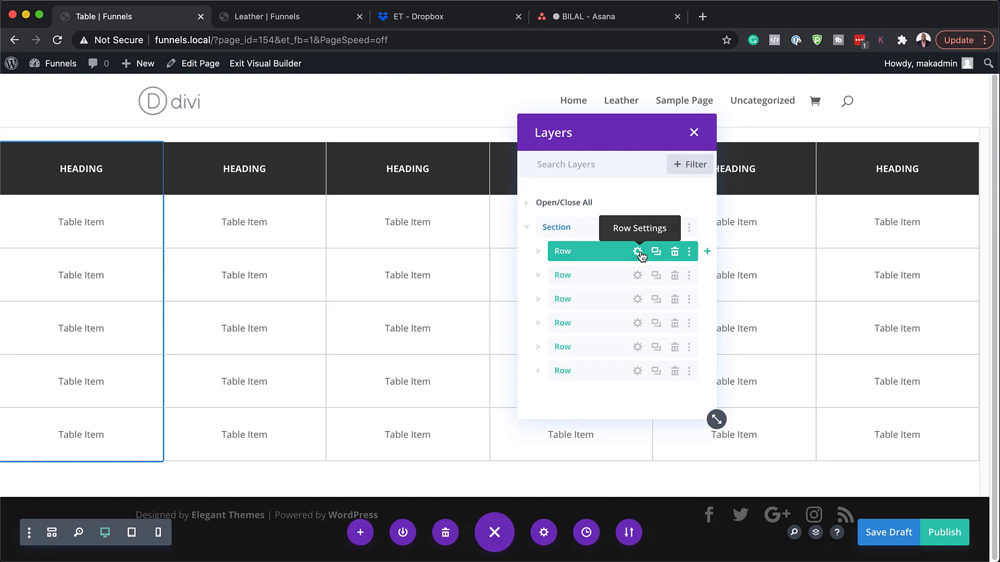
Step: Give the section's first row a background color of #333333
click(637, 252)
click(119, 386)
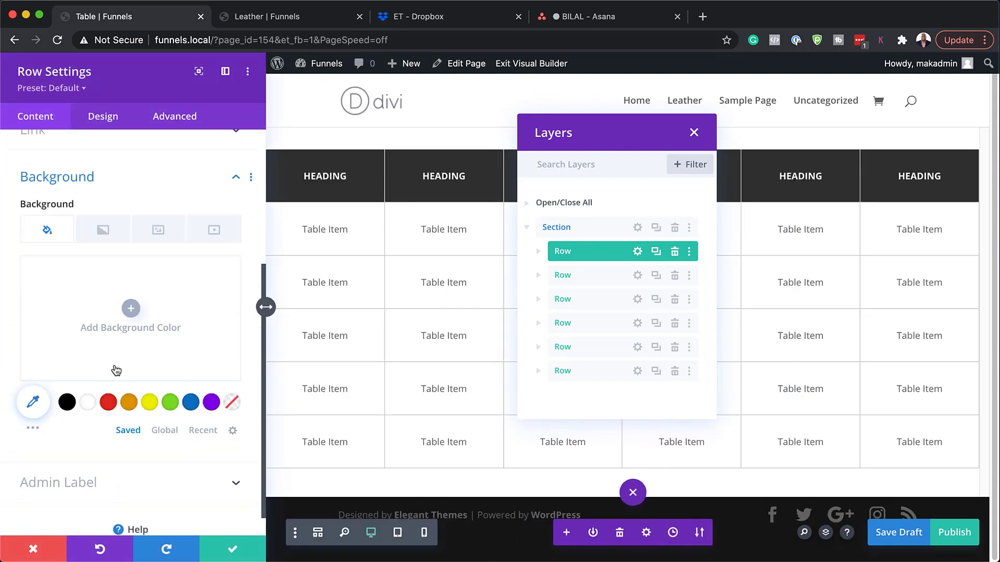
click(66, 404)
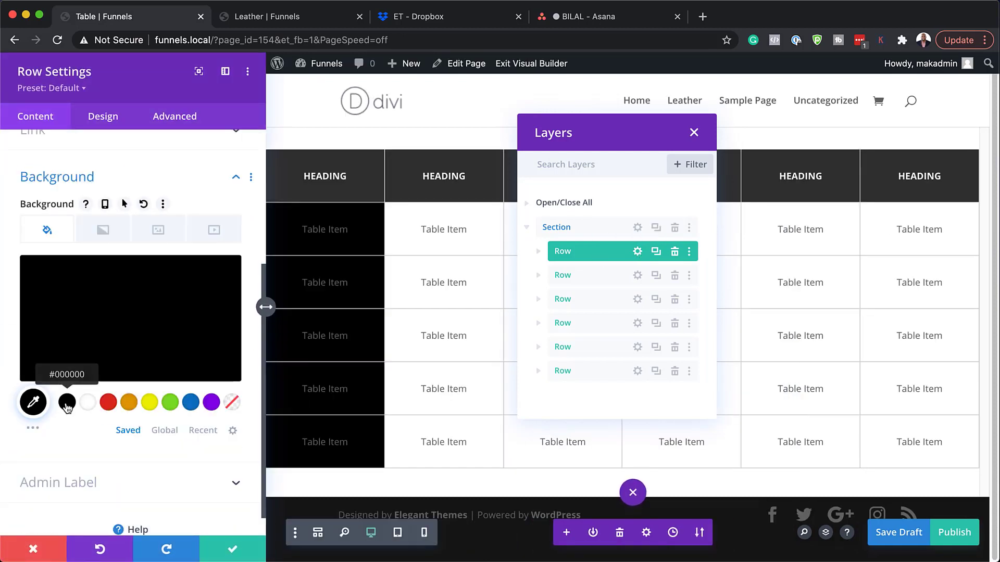
click(32, 402)
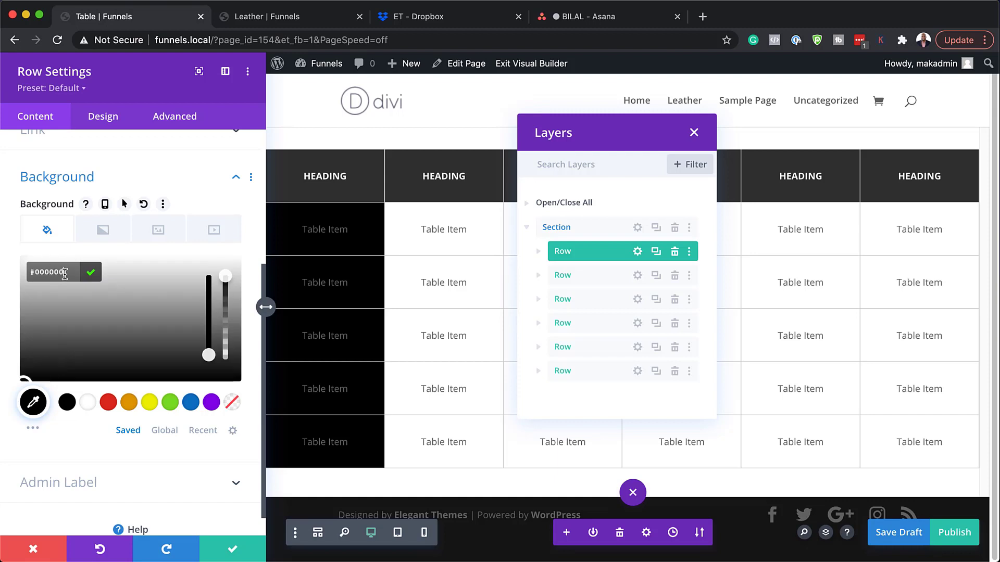
text(333333)
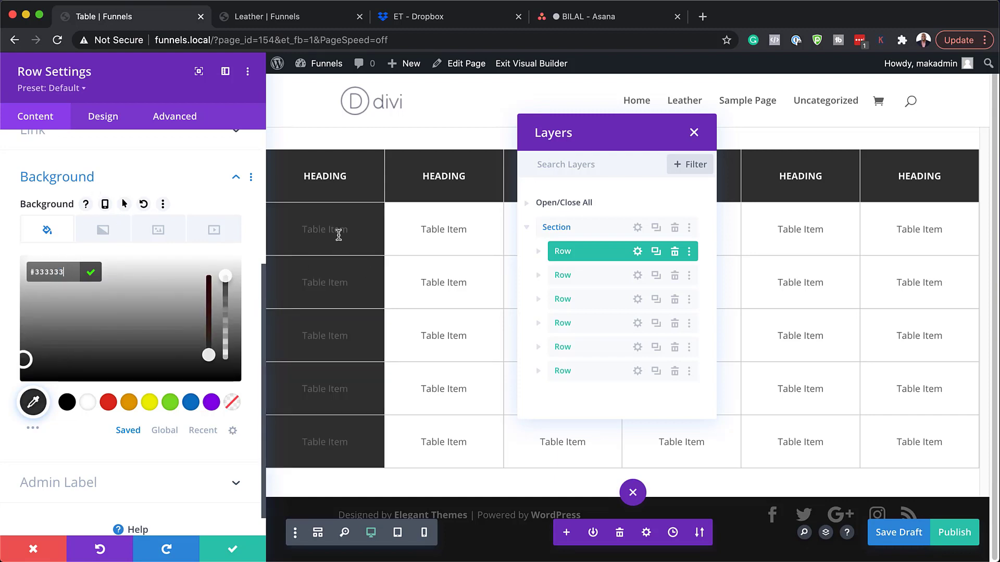
Step: Extend the first row's Heading module styles to all text modules throughout This Column
click(540, 253)
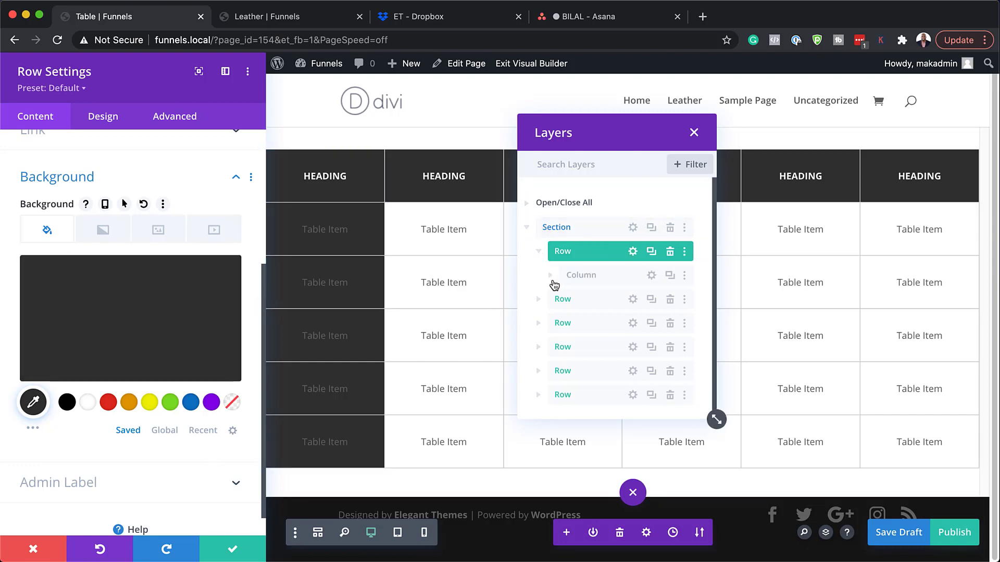
click(550, 276)
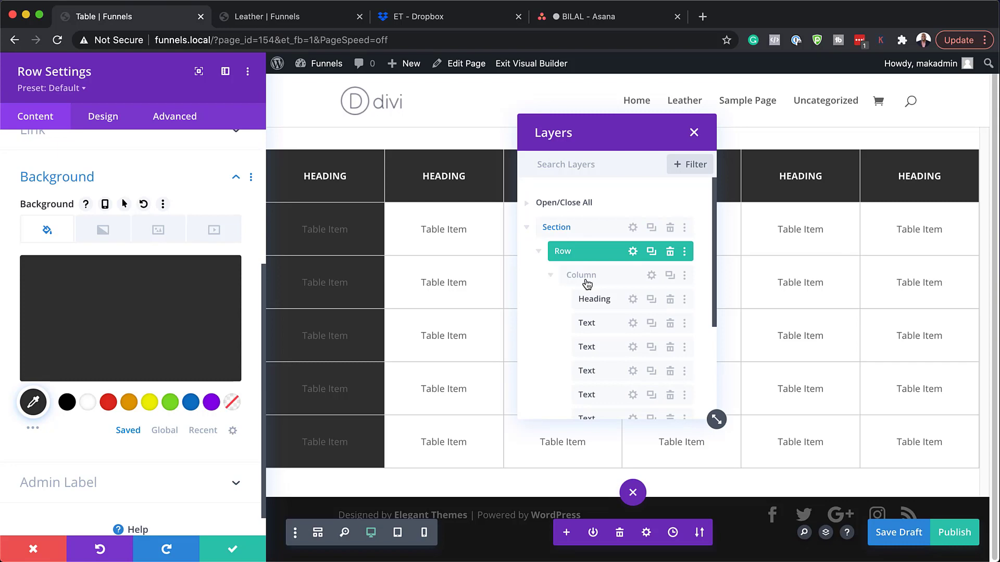
right_click(626, 304)
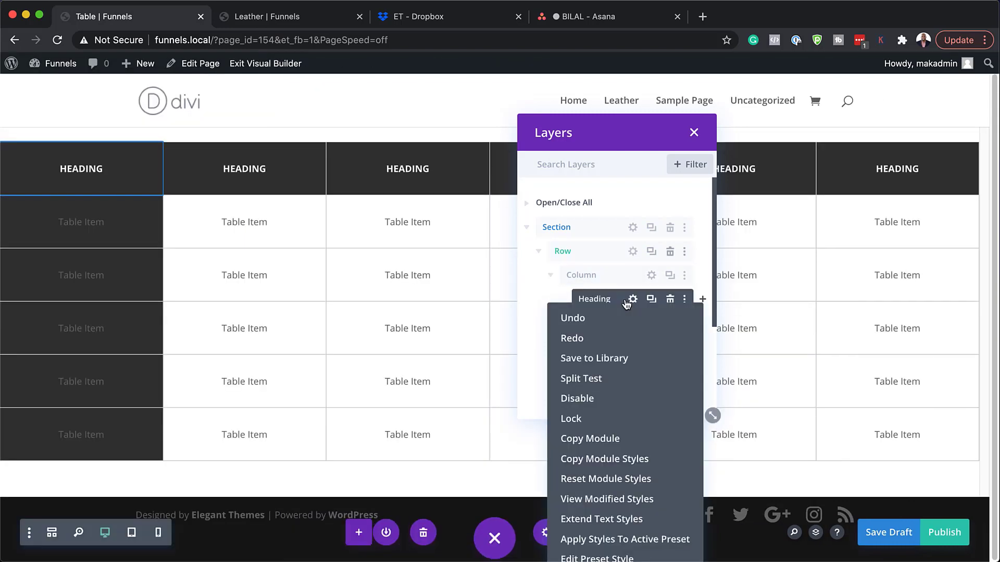
click(622, 520)
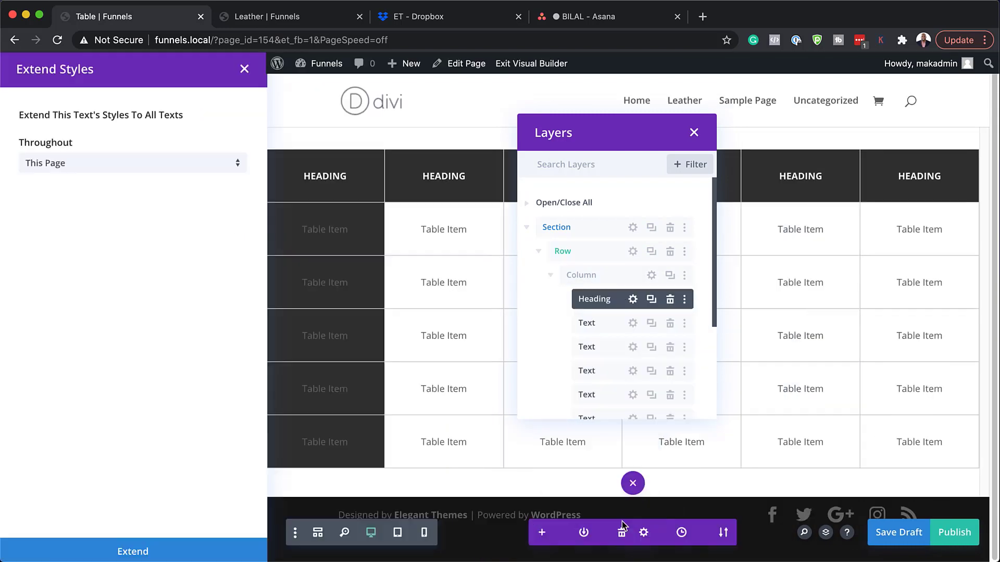
click(173, 166)
click(138, 245)
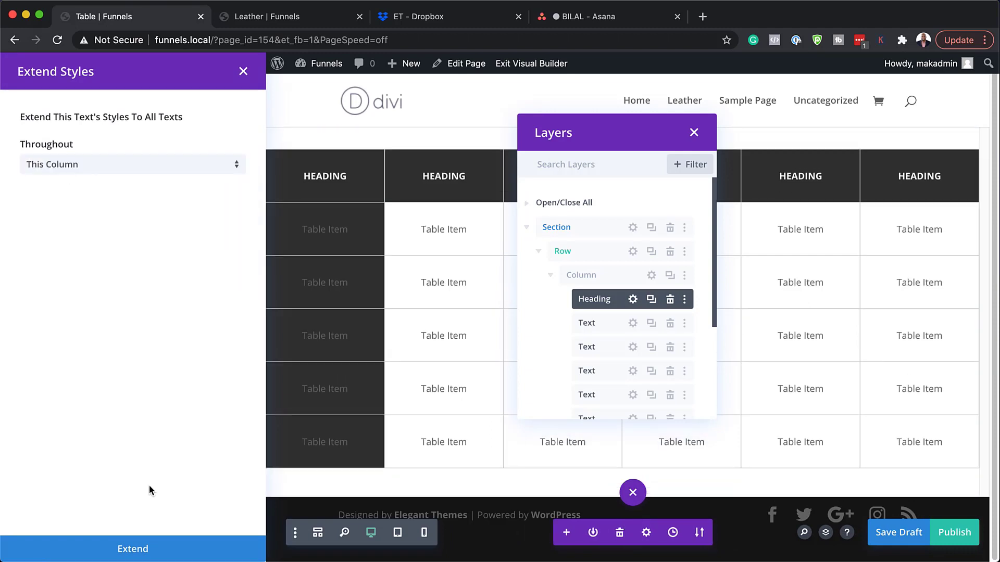
click(144, 556)
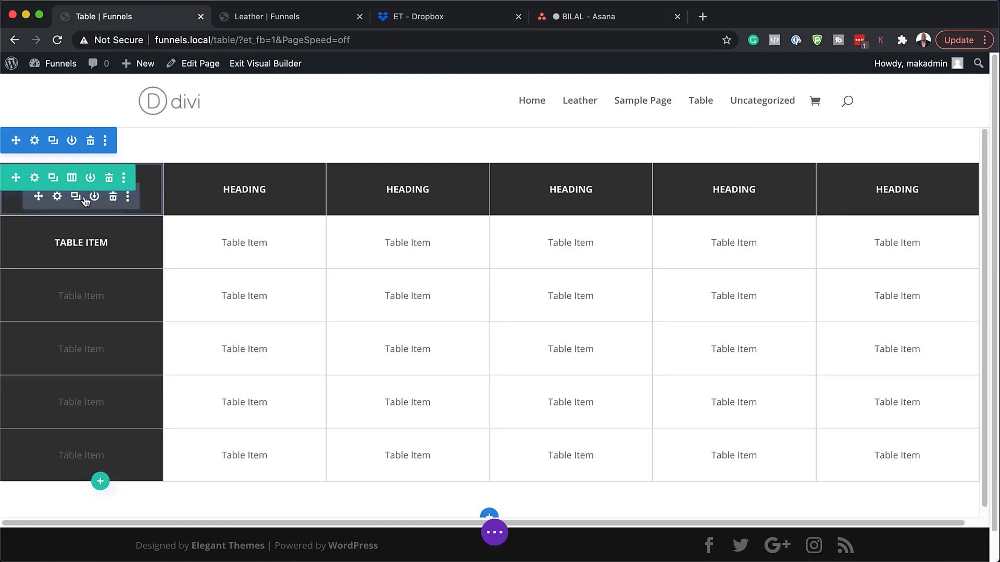
click(114, 199)
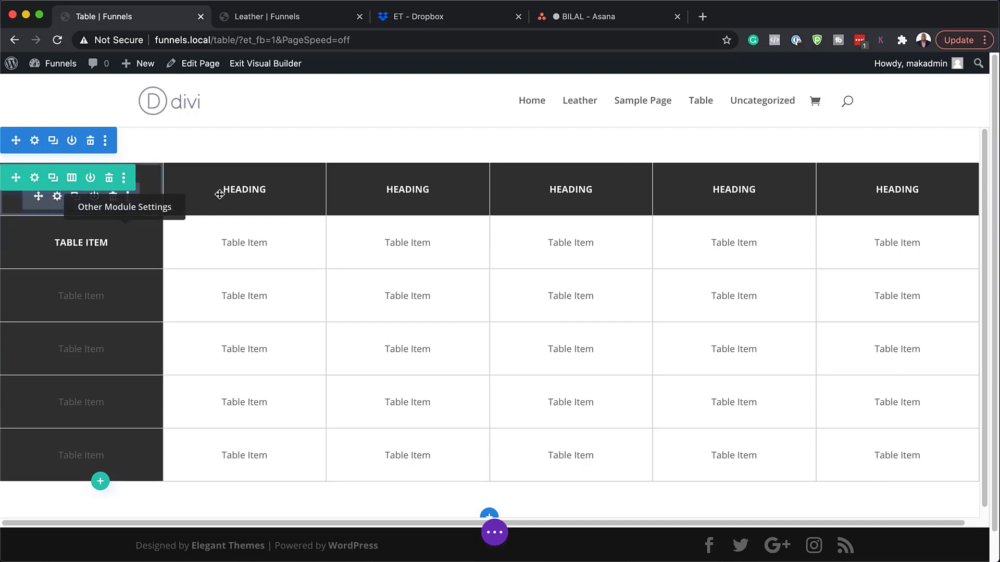
key(super+z)
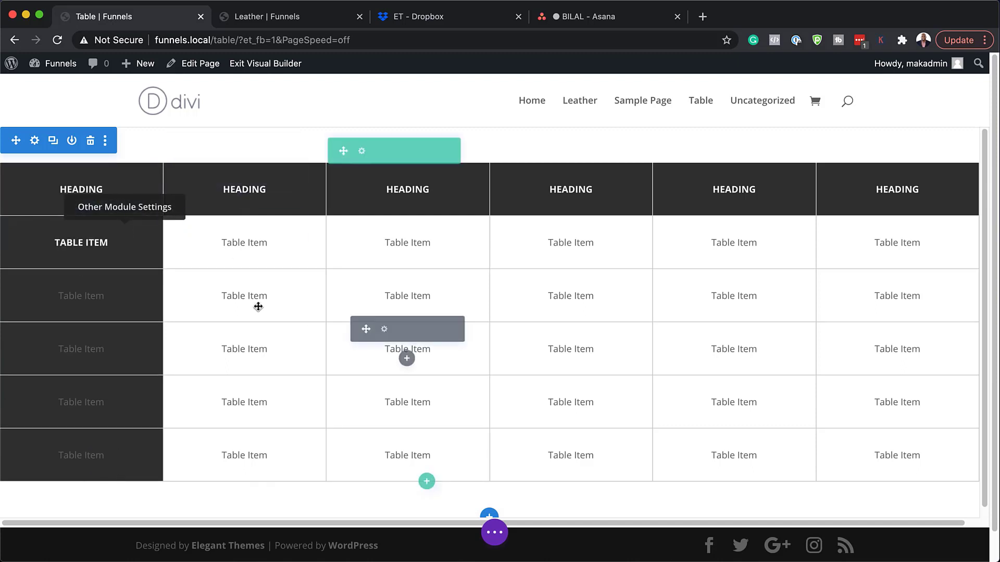
Step: Insert an Image module directly below the Heading module in the first row's column
click(489, 533)
click(891, 533)
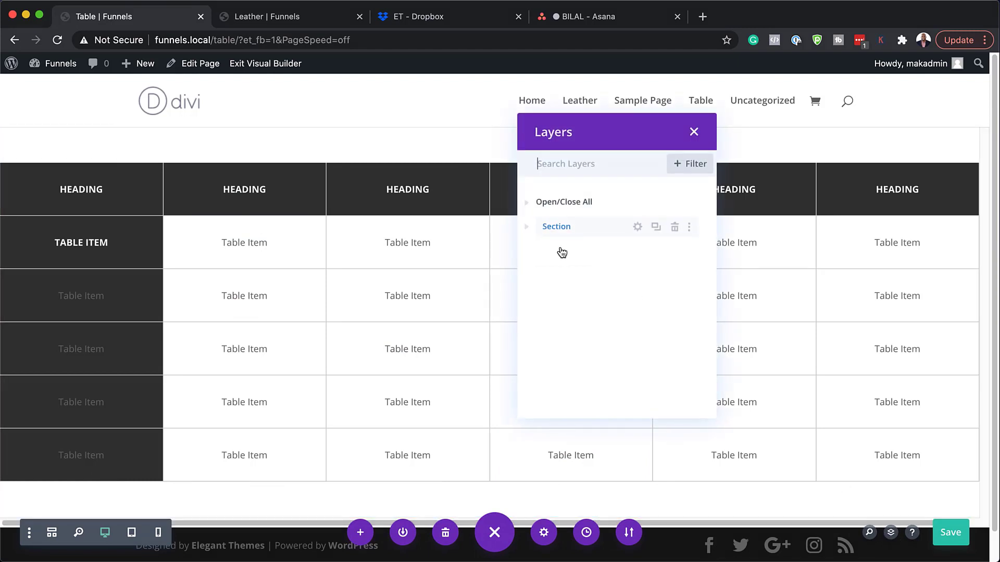
click(527, 227)
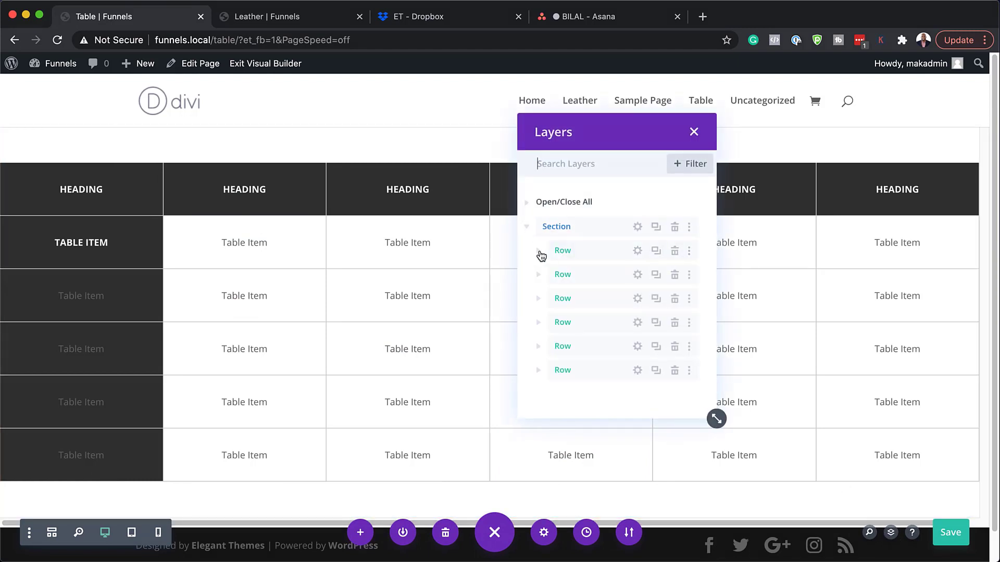
click(609, 253)
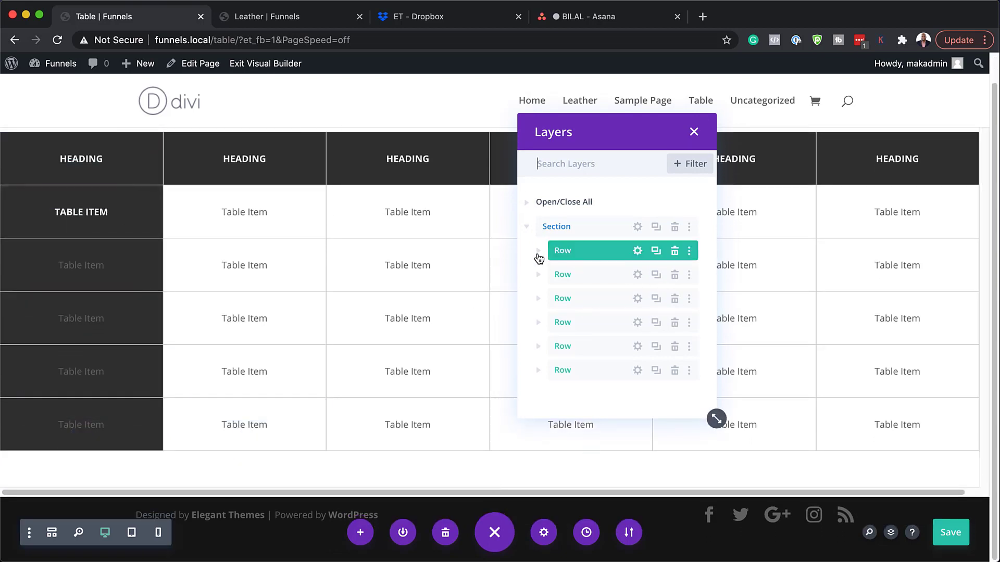
click(538, 252)
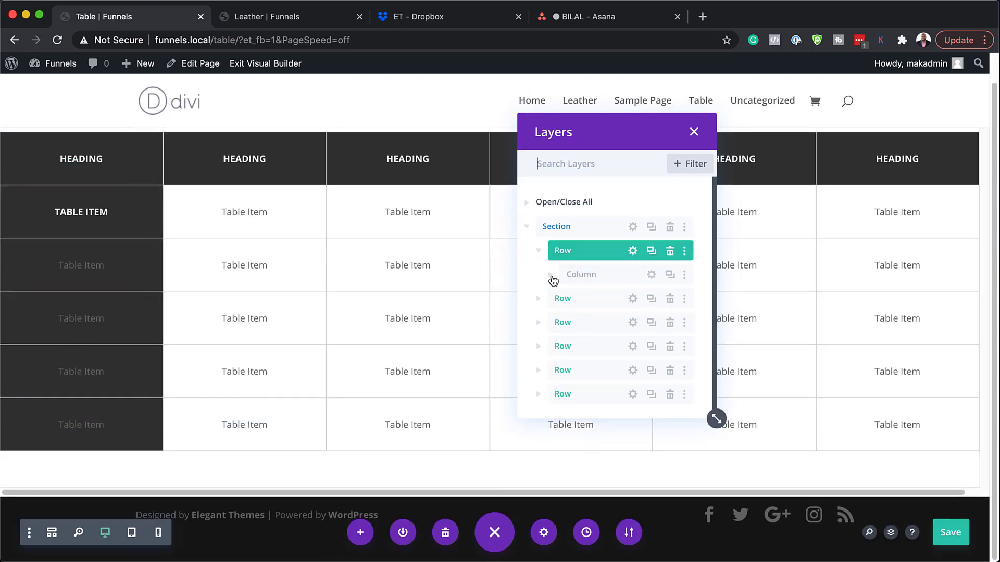
click(551, 275)
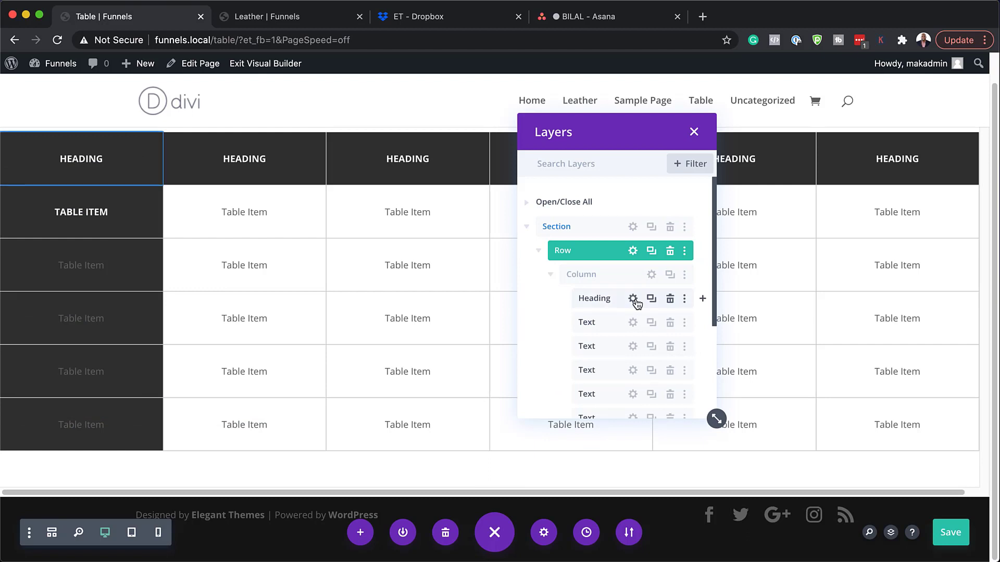
click(703, 300)
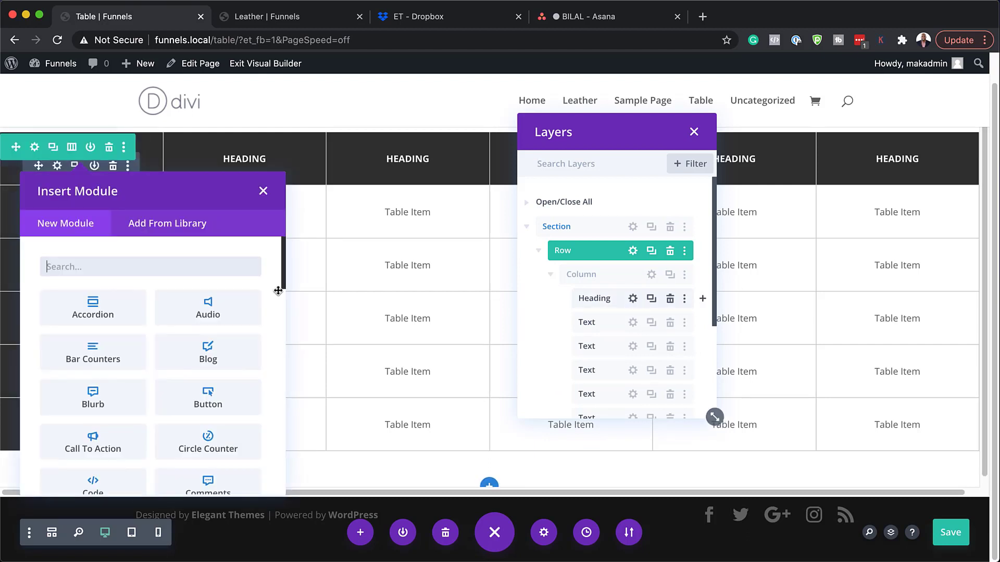
text(image)
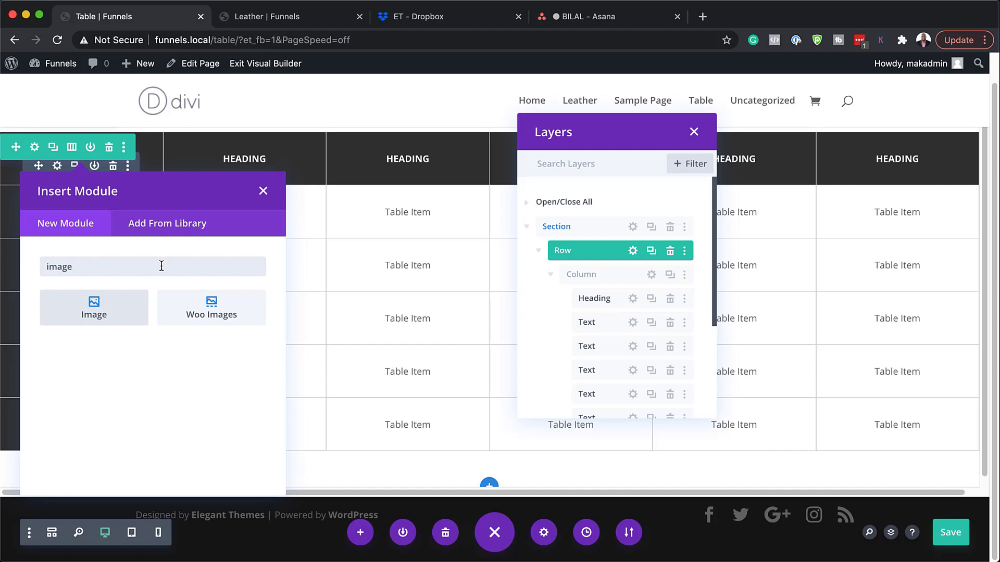
click(92, 314)
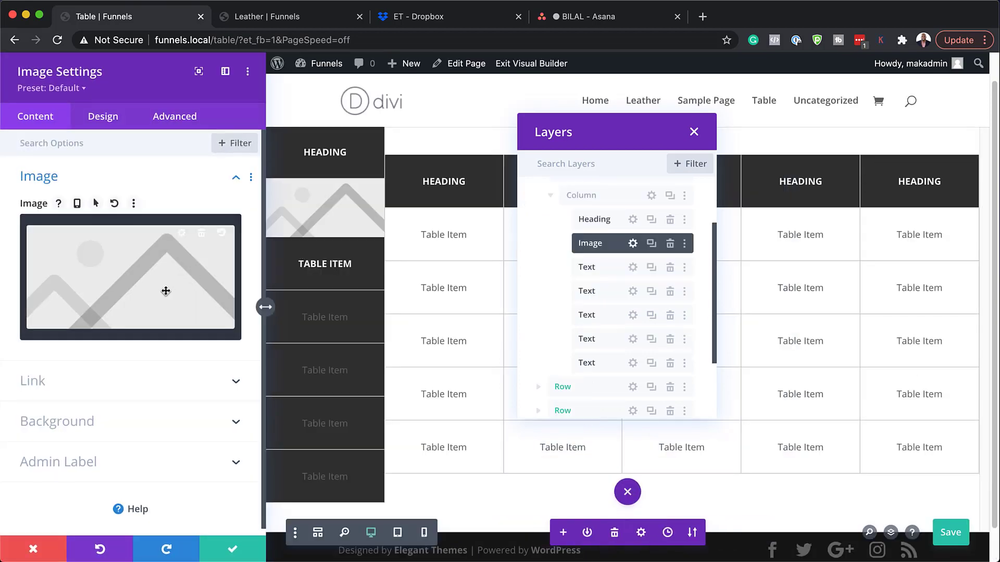
Step: Use white-inner.png from the media library as the new Image module's picture
click(159, 284)
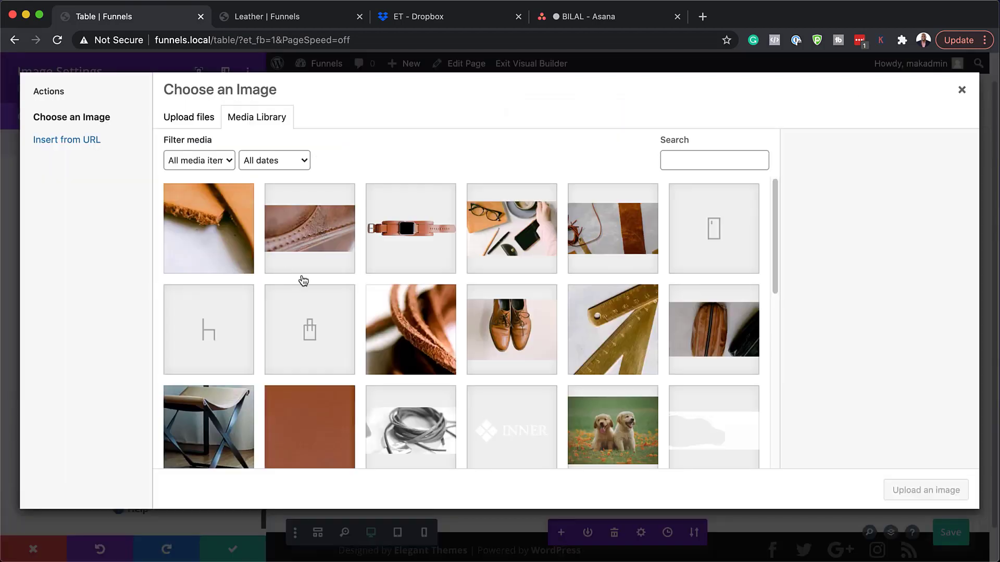
scroll(388, 315, down, 2)
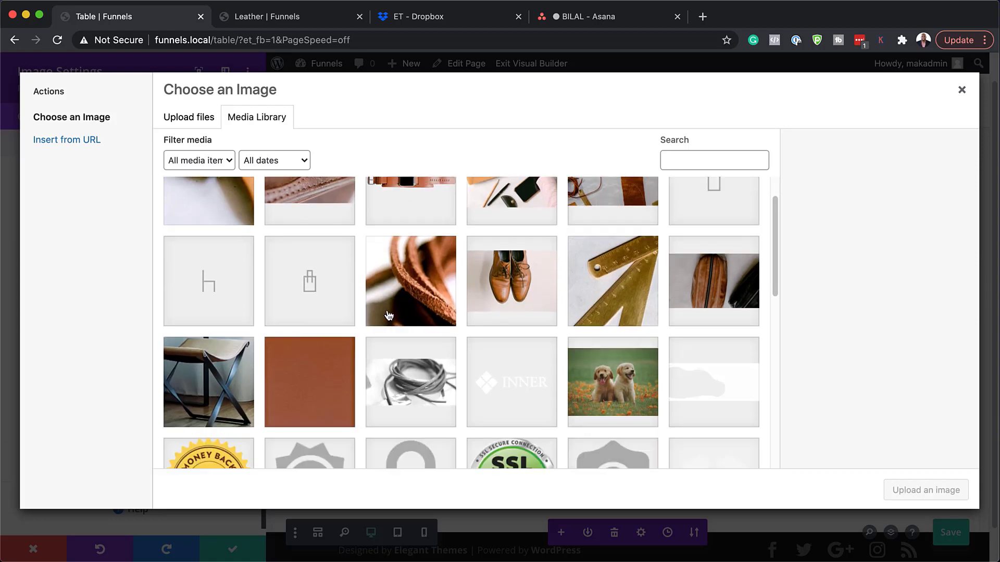
scroll(388, 315, down, 10)
scroll(388, 315, down, 7)
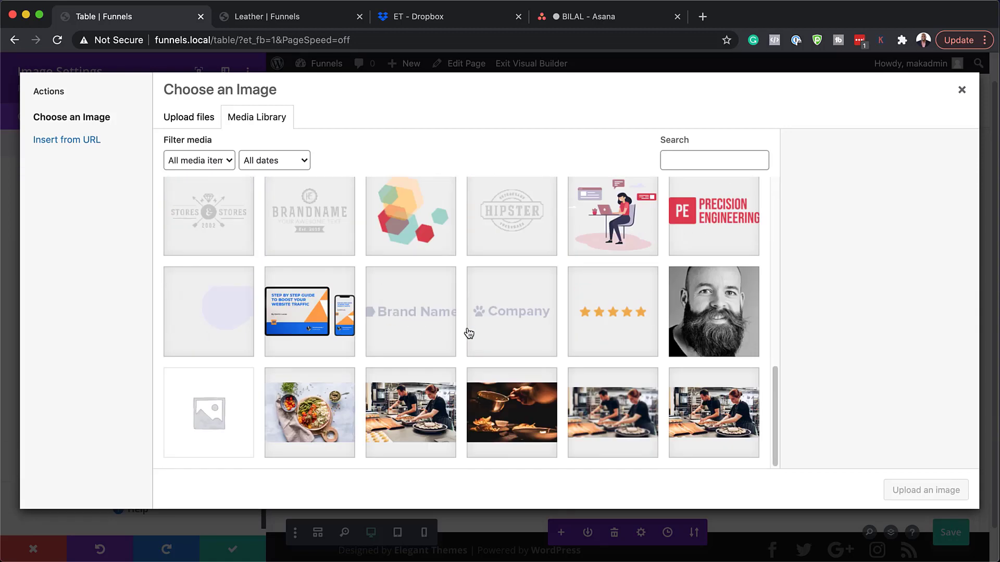
scroll(467, 333, up, 10)
scroll(469, 333, up, 2)
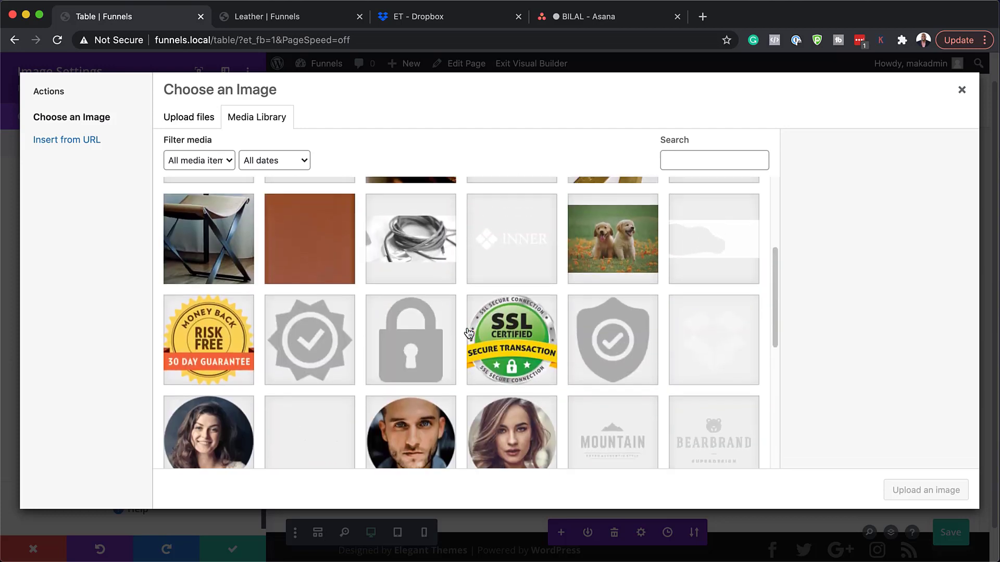
click(533, 271)
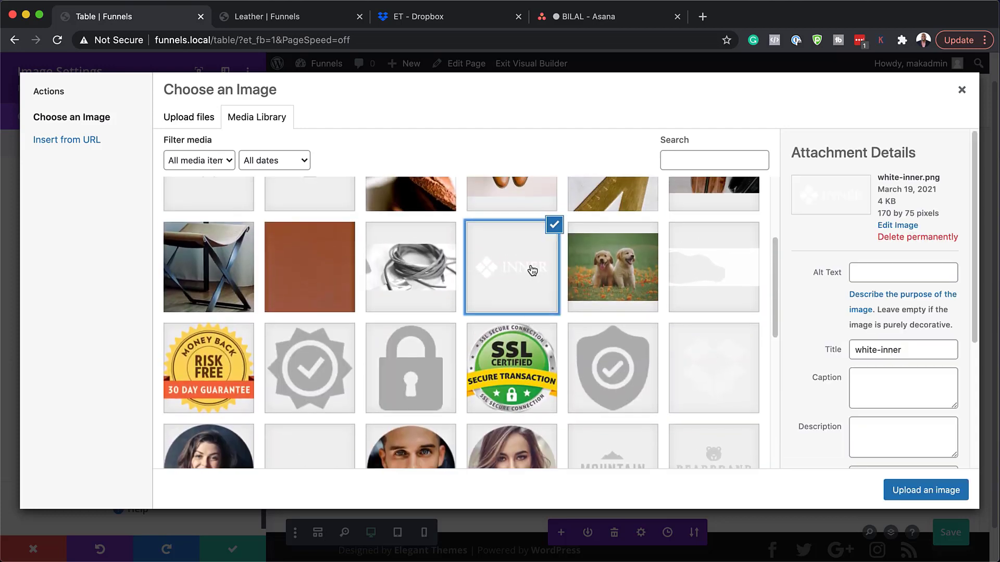
click(918, 493)
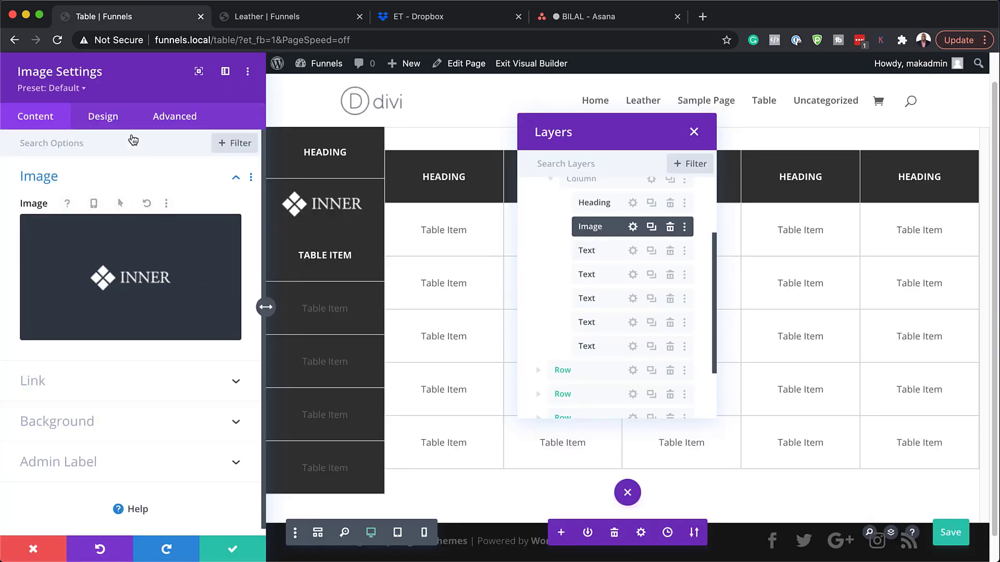
Step: Set the logo image's width to 64% and save the page
click(114, 118)
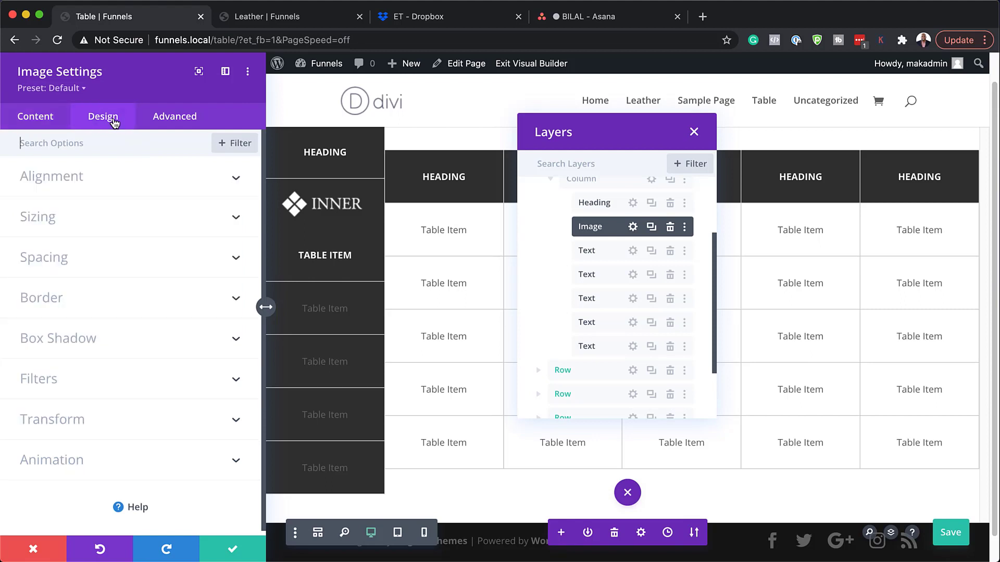
click(61, 217)
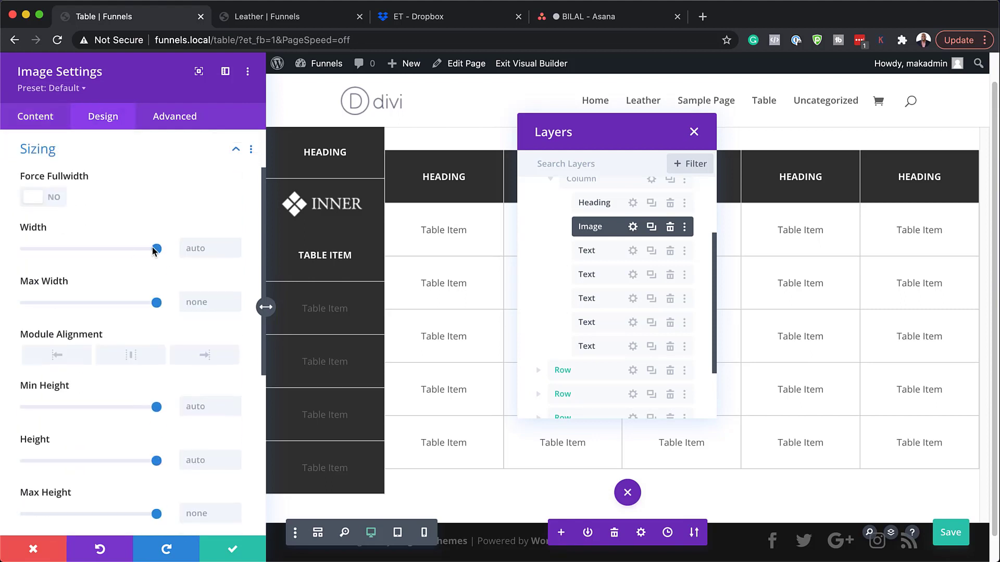
drag(156, 249, 110, 255)
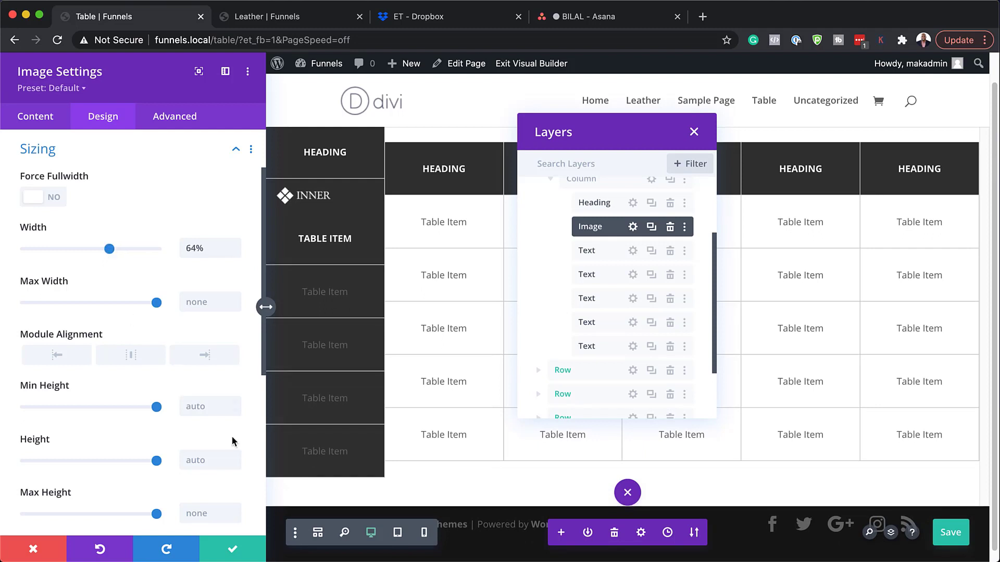
click(234, 551)
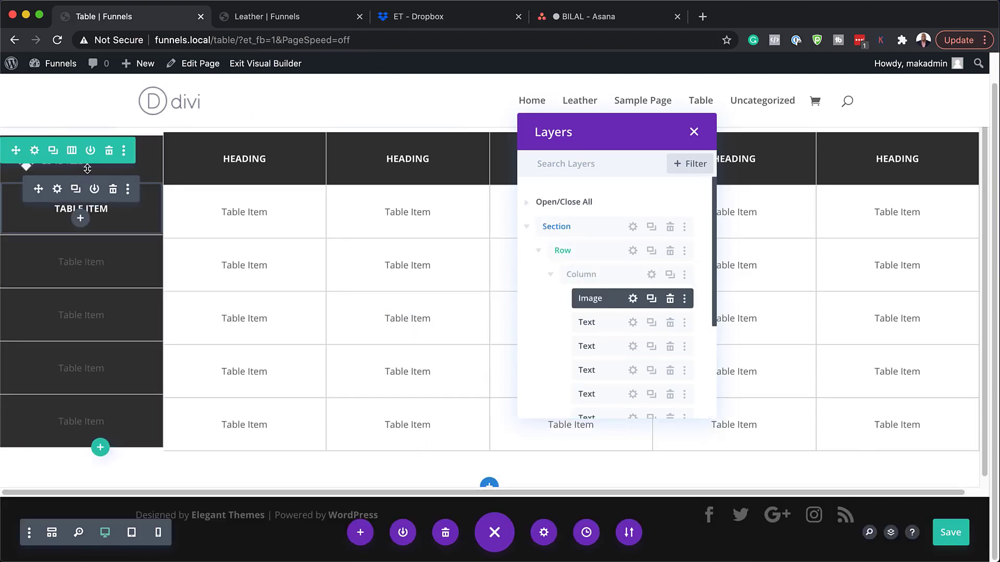
click(694, 132)
key(super+s)
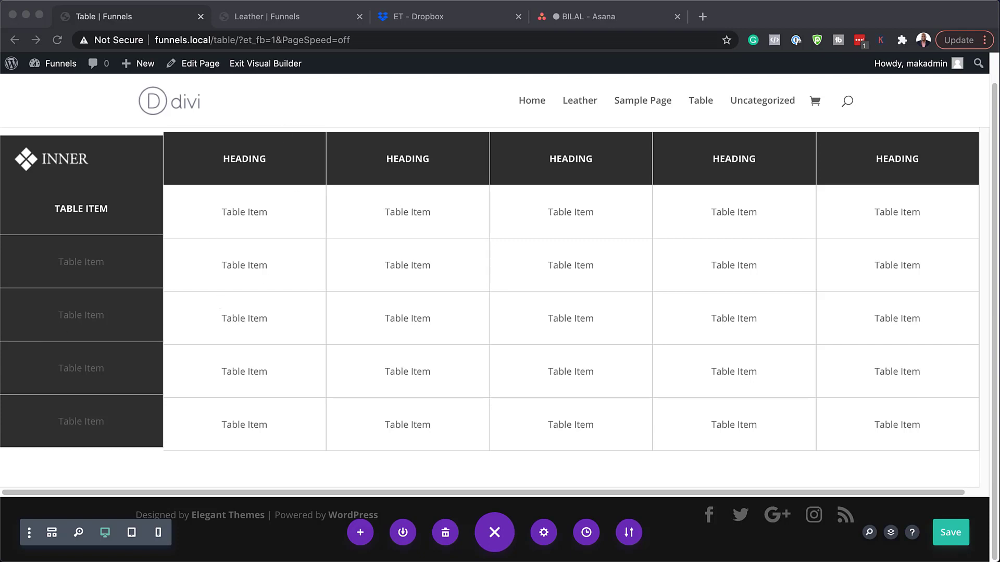
Step: Add custom CSS to the first row's main element: position: -webkit-sticky !important; position: sticky !important; left: 0;
click(892, 538)
click(891, 534)
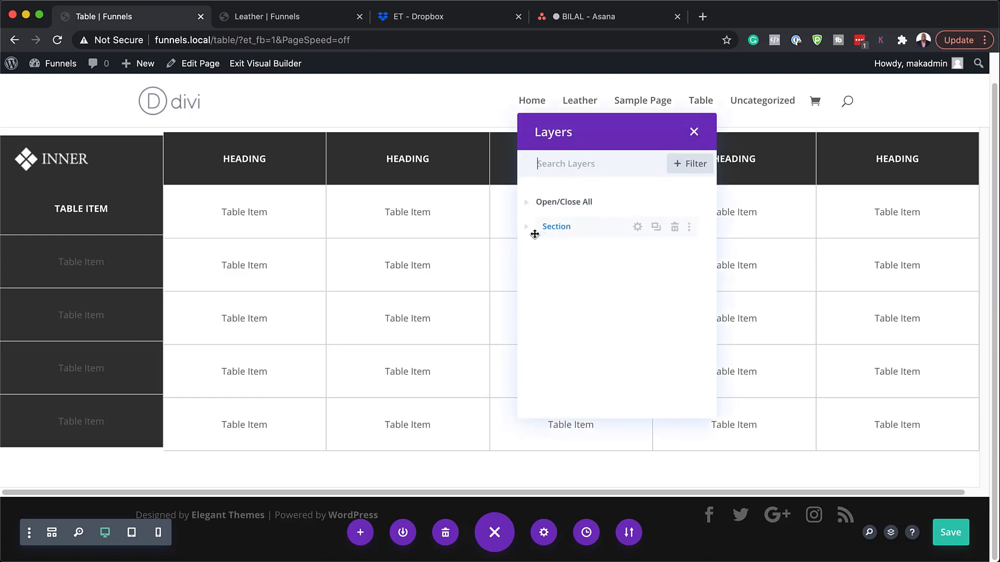
click(526, 229)
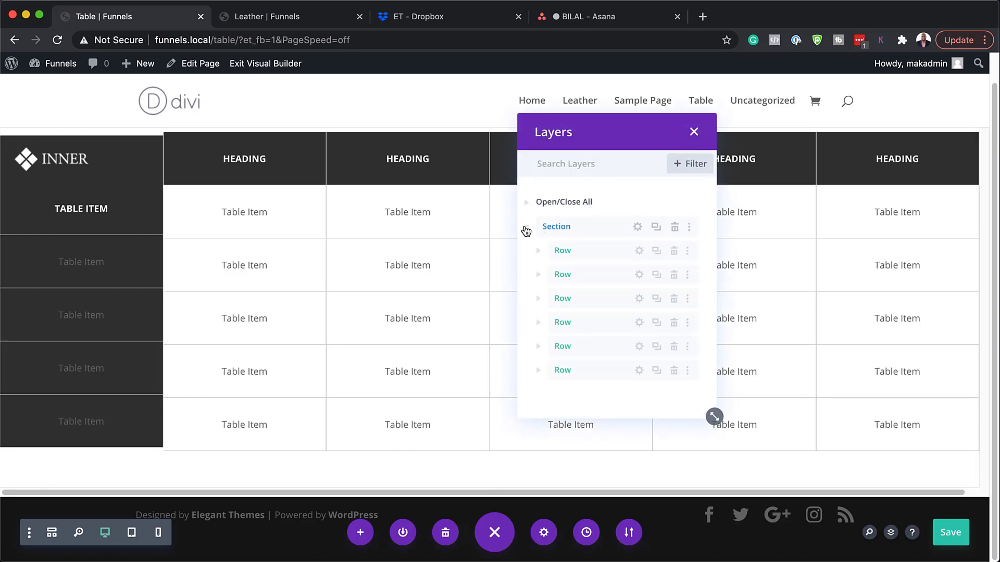
click(637, 251)
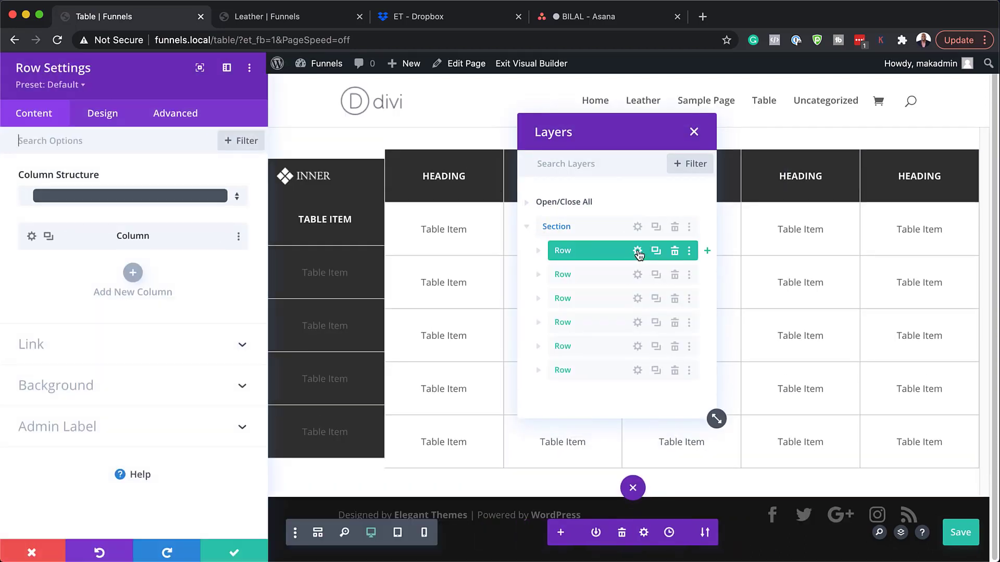
click(186, 128)
click(93, 218)
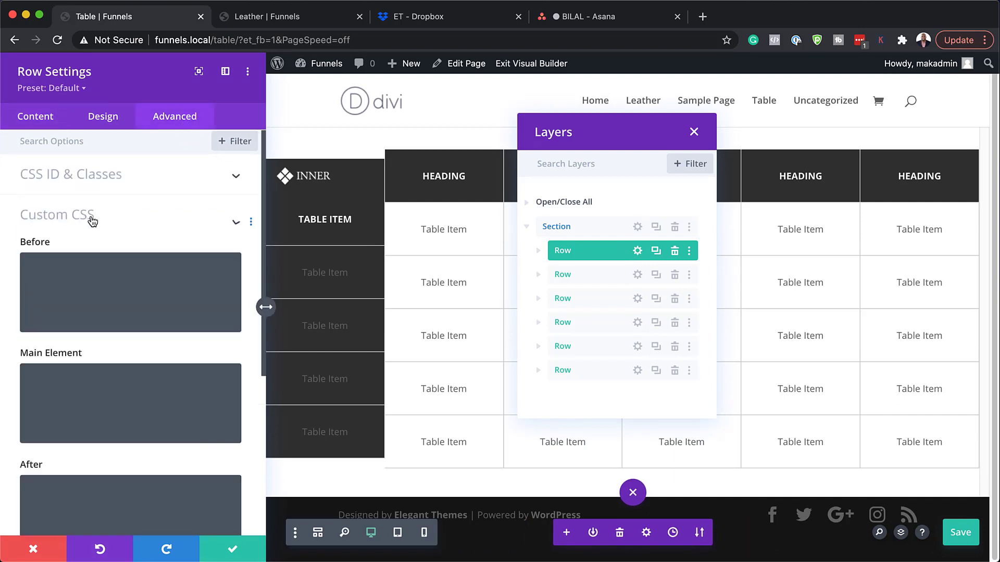
click(65, 320)
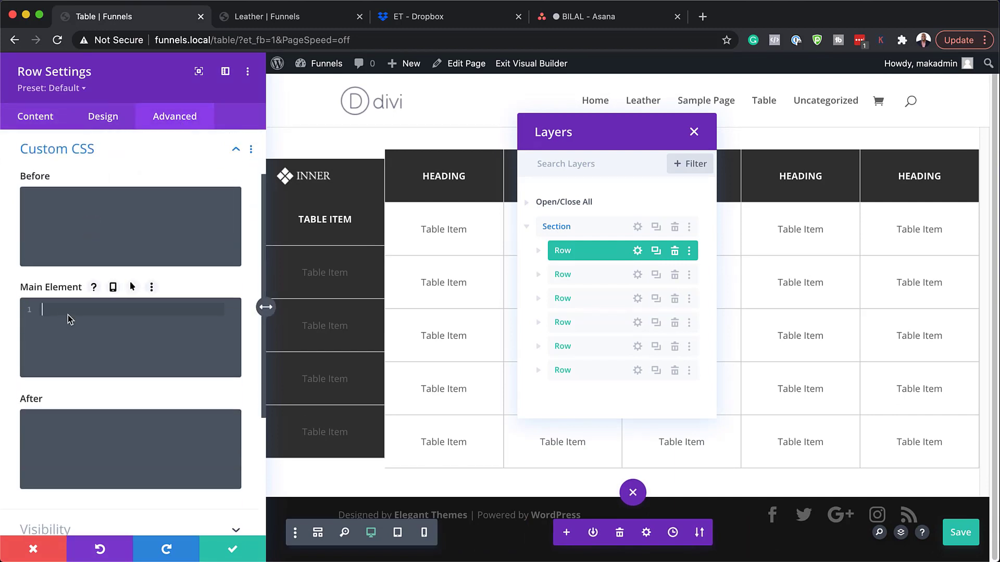
text(position: -webkit-sticky !important; position: sticky !important; left: 0;)
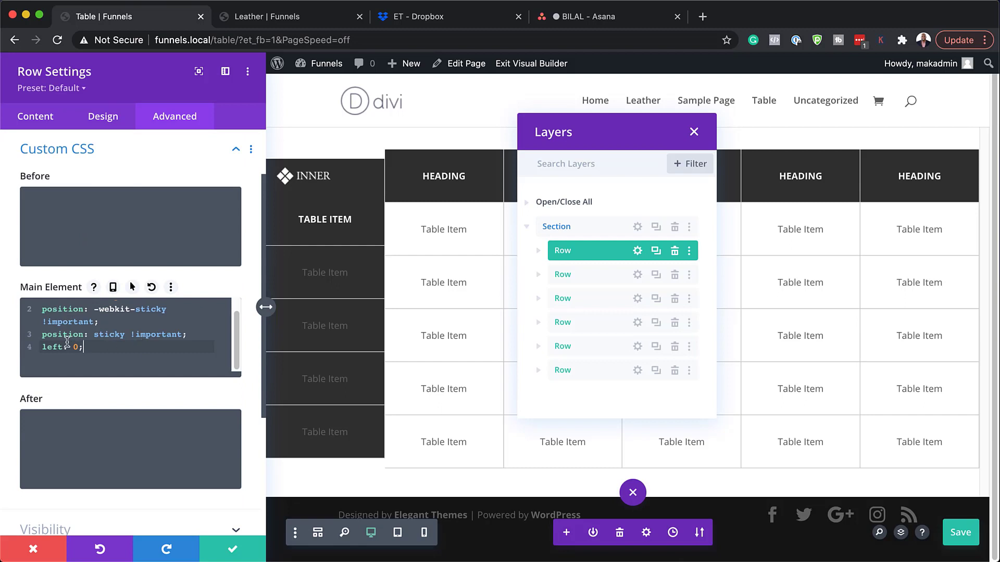
Step: Set the first row's Z Index to 13 in its position settings
scroll(129, 179, down, 6)
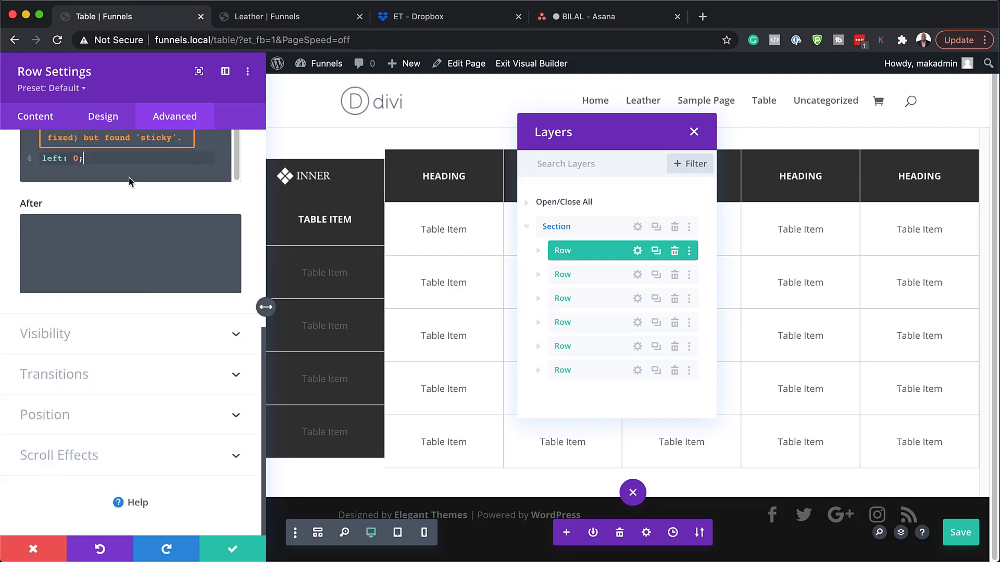
click(66, 414)
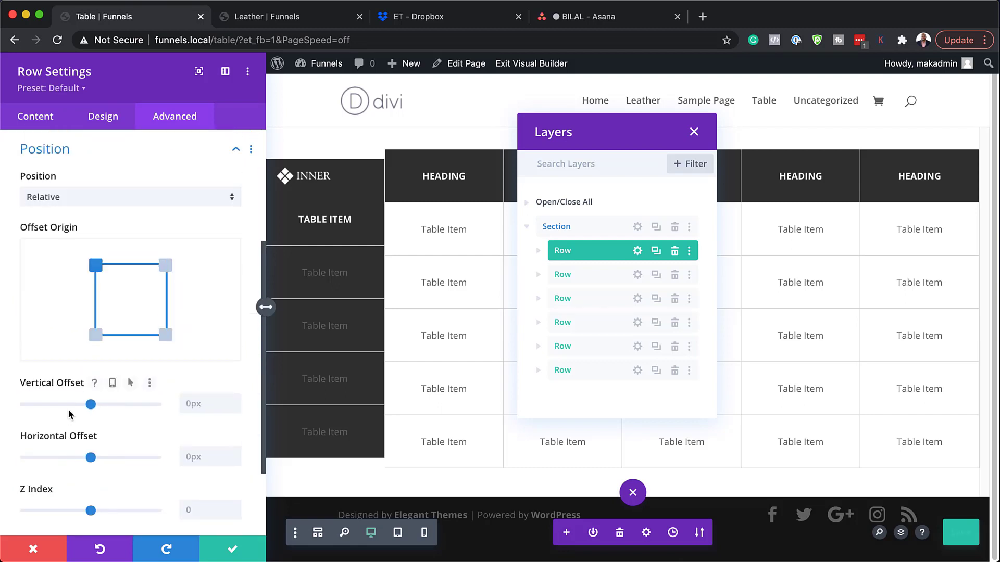
scroll(195, 429, down, 1)
click(193, 474)
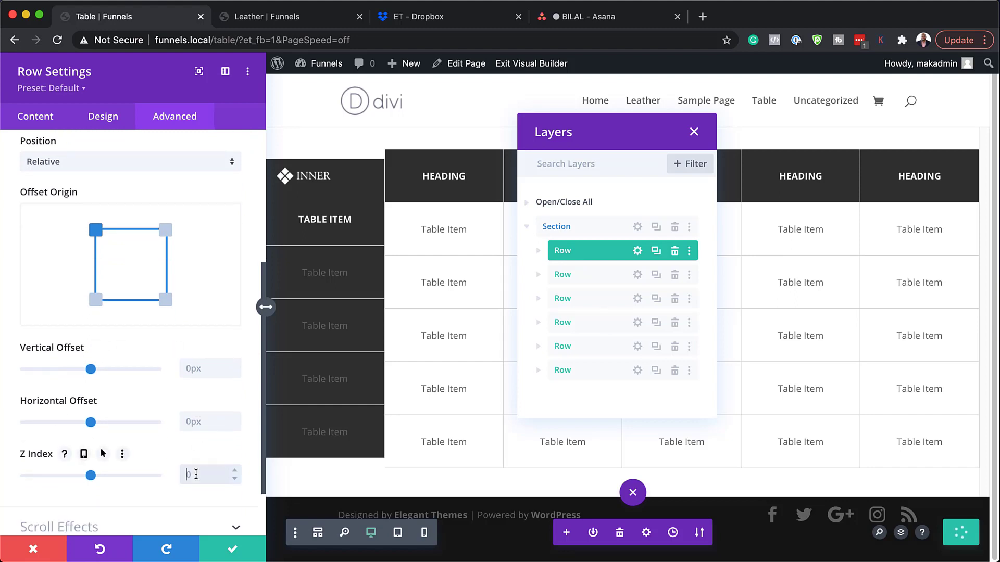
text(13)
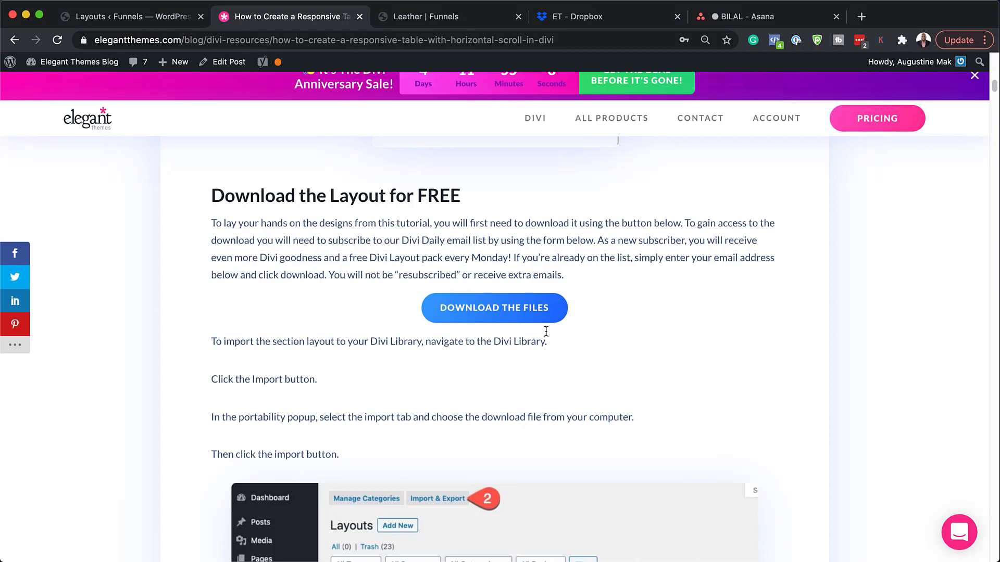
Step: Review the article's layout download instructions and the downloaded file Divi Horizontal Scroll Table Layout.json
scroll(546, 331, up, 3)
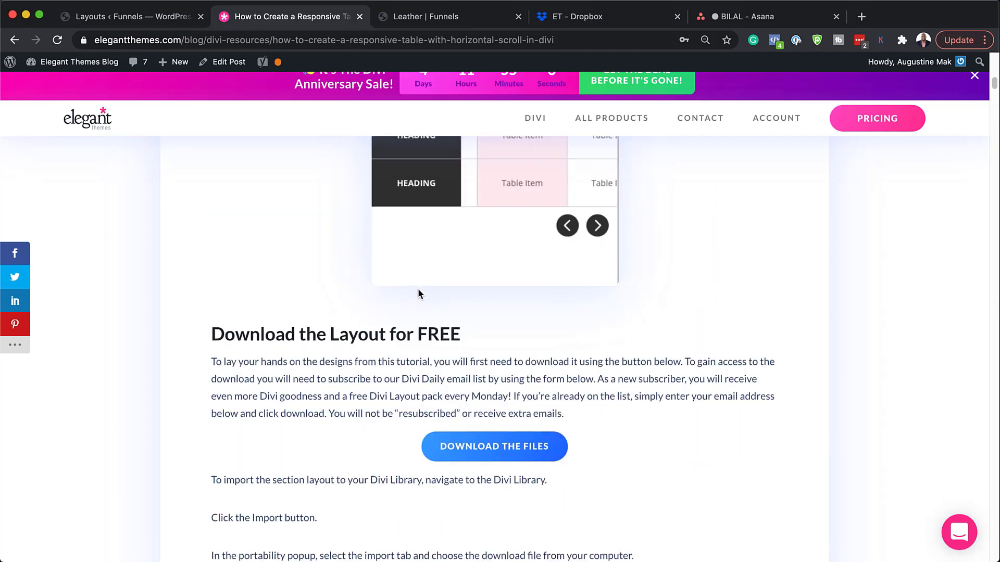
scroll(373, 323, down, 2)
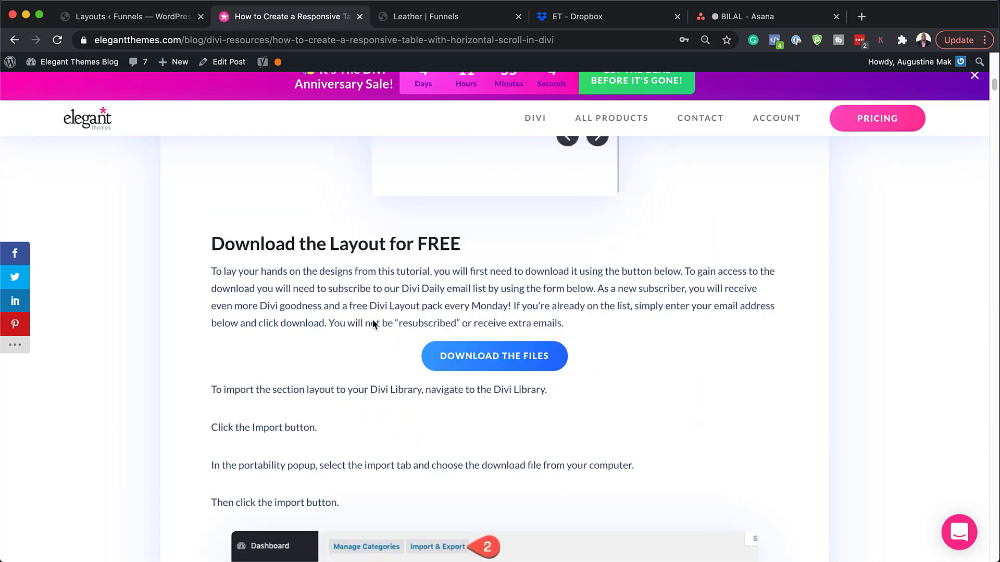
scroll(373, 323, down, 1)
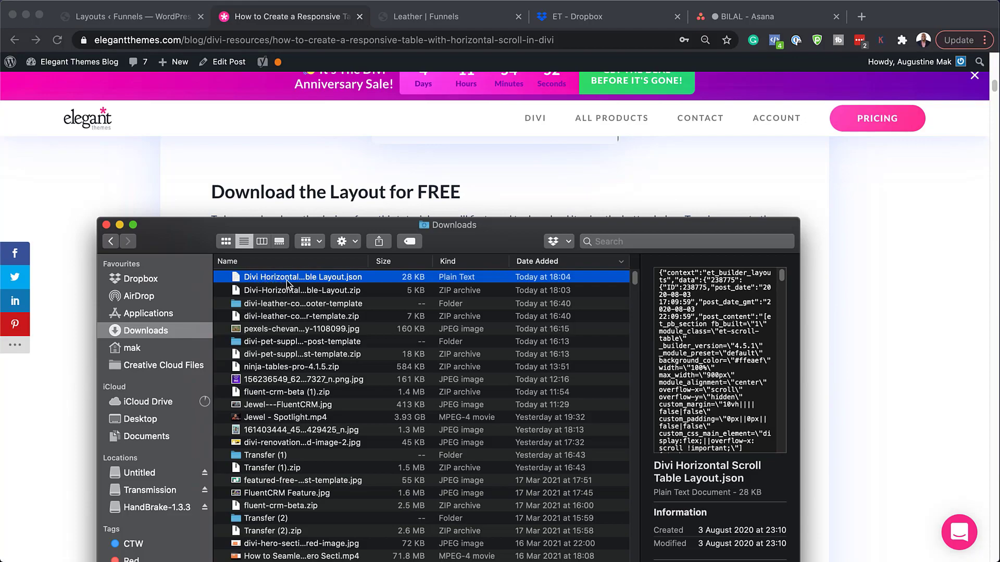
key(super+m)
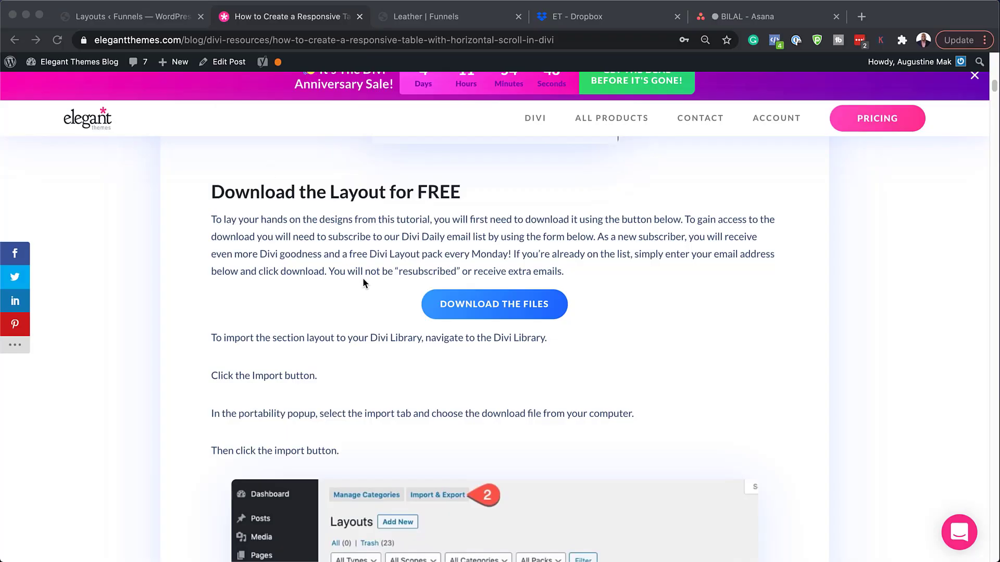
Step: Close the tutorial article and open the Divi Library's layouts list in the WordPress admin
key(super+w)
scroll(53, 344, down, 5)
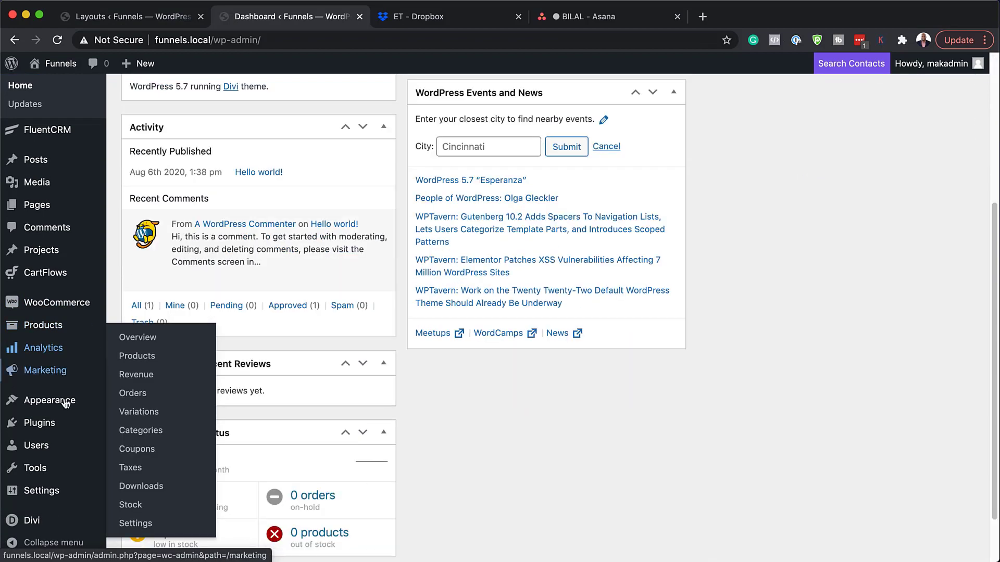
mouse_move(21, 520)
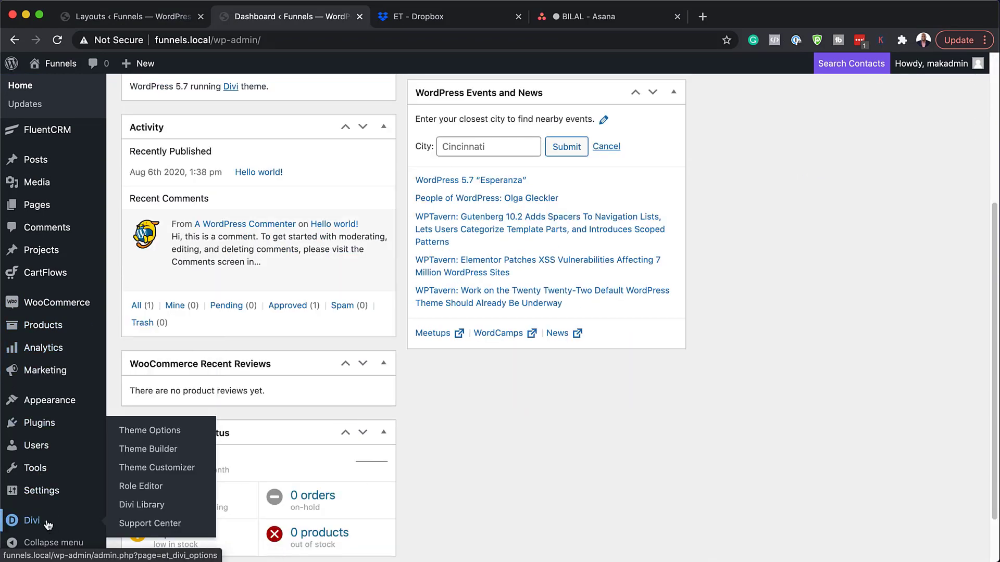
click(159, 505)
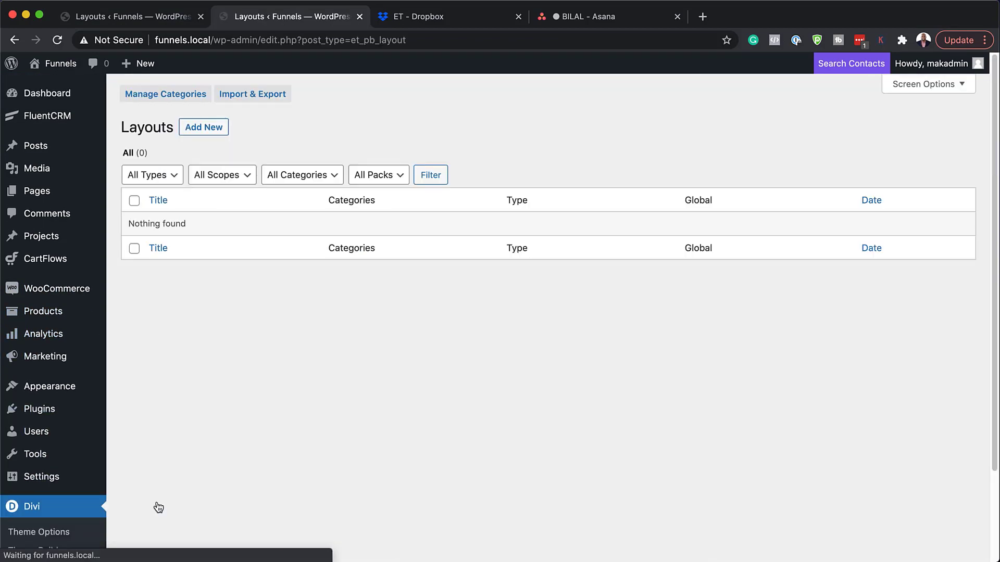
Step: Import the downloaded Divi Horizontal Scroll Table Layout.json file into the Divi Library
click(284, 93)
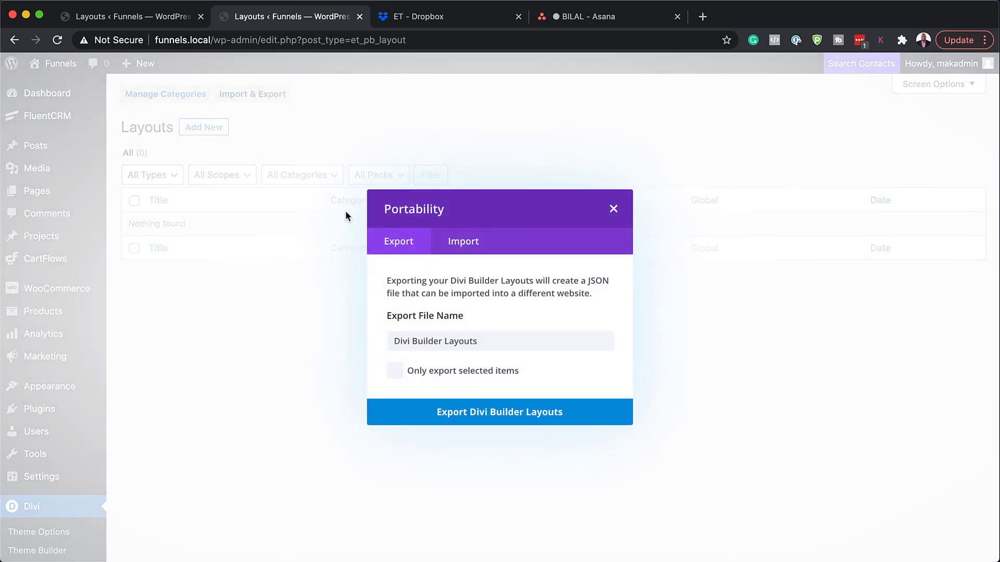
click(469, 242)
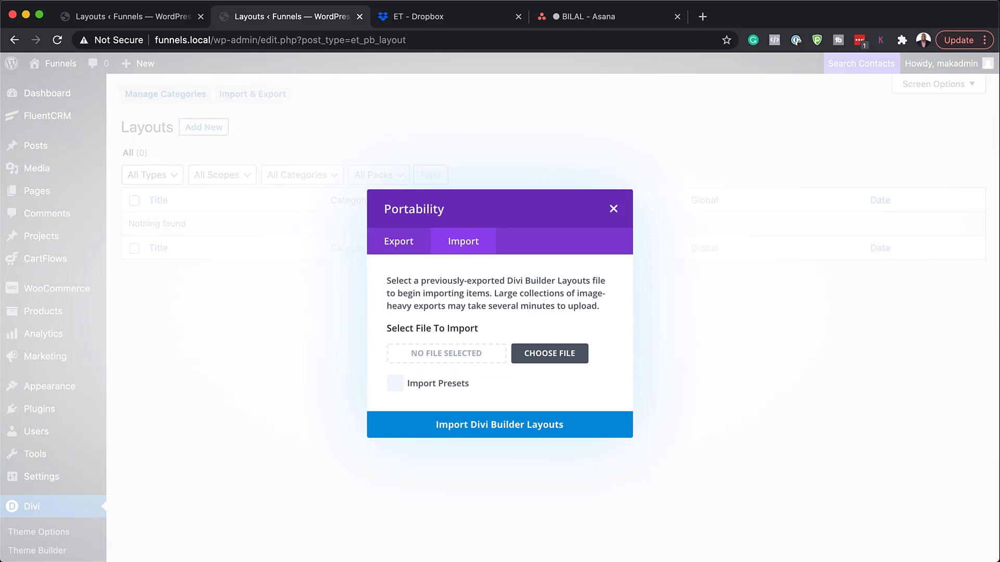
key(super+Tab)
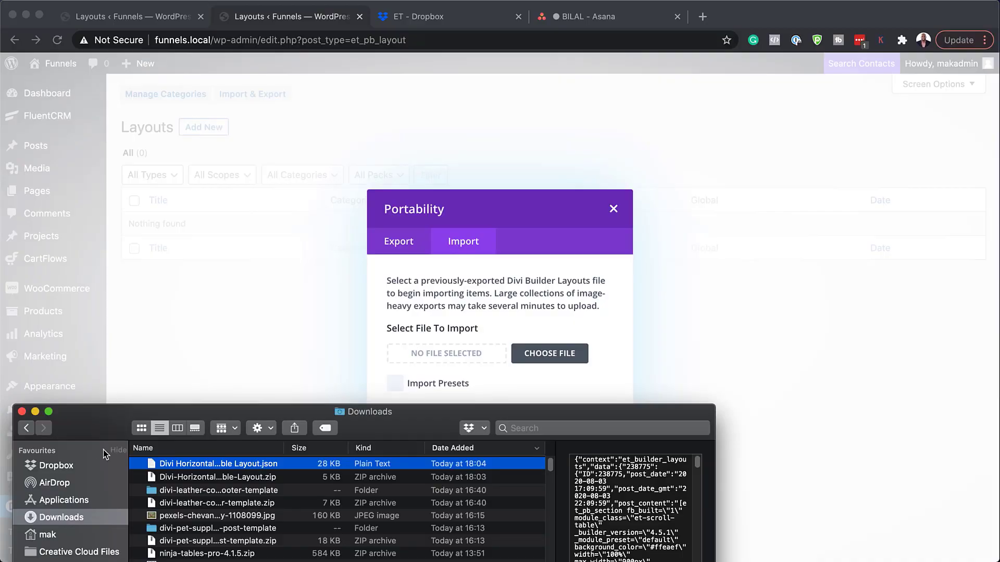
drag(151, 465, 451, 356)
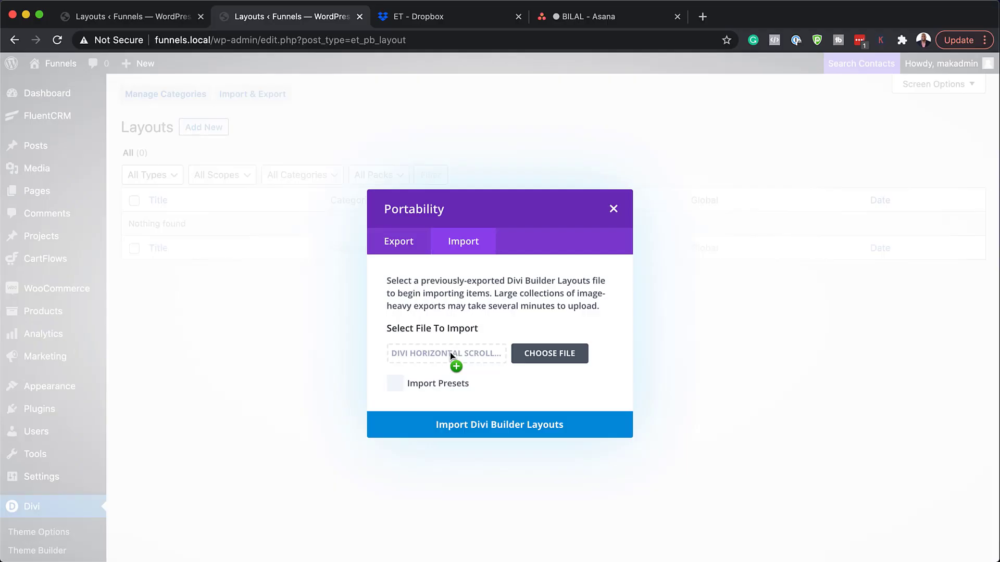
click(528, 430)
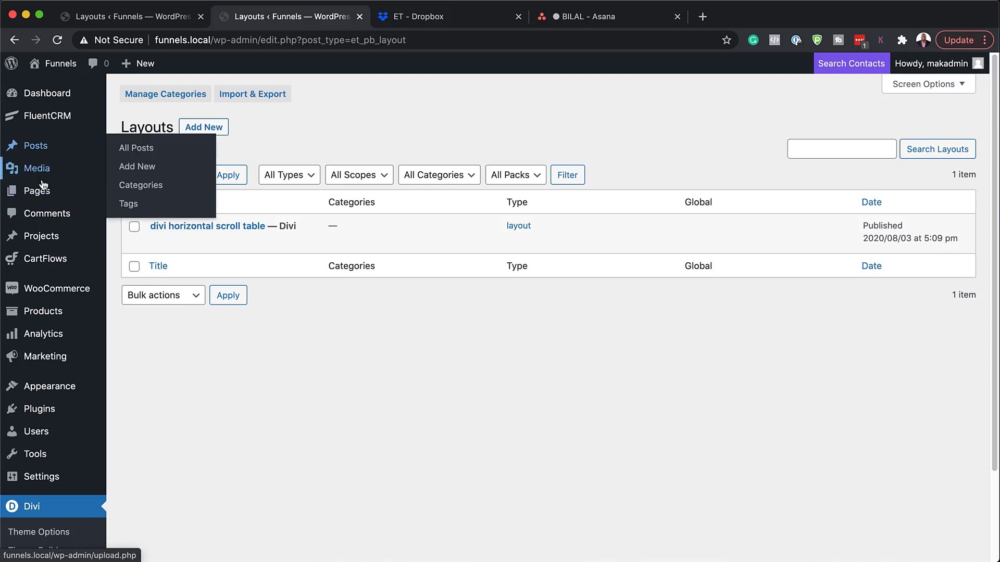
Step: Create a new WordPress page titled "New Page" and start building it with the Divi Builder
mouse_move(40, 191)
click(146, 193)
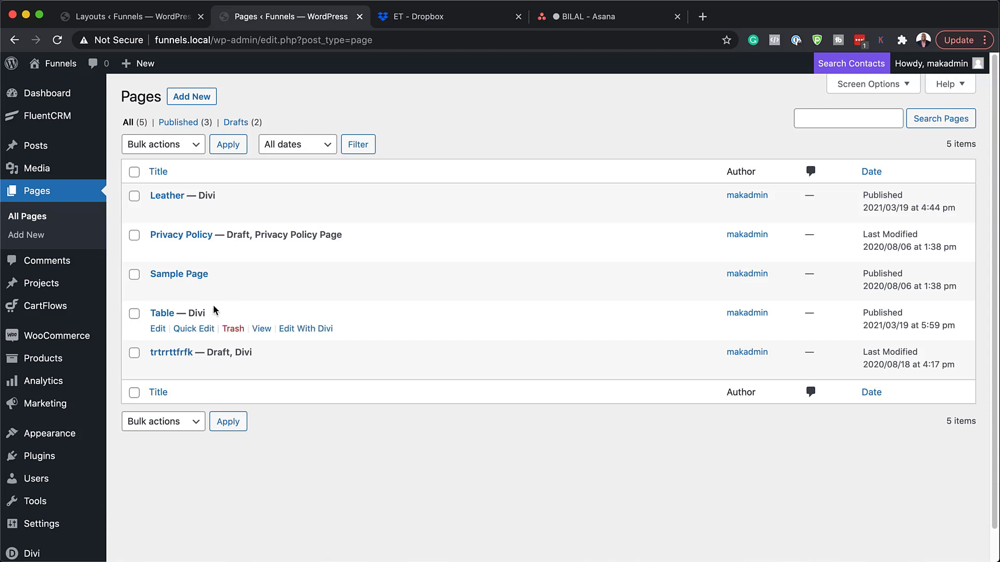
click(193, 97)
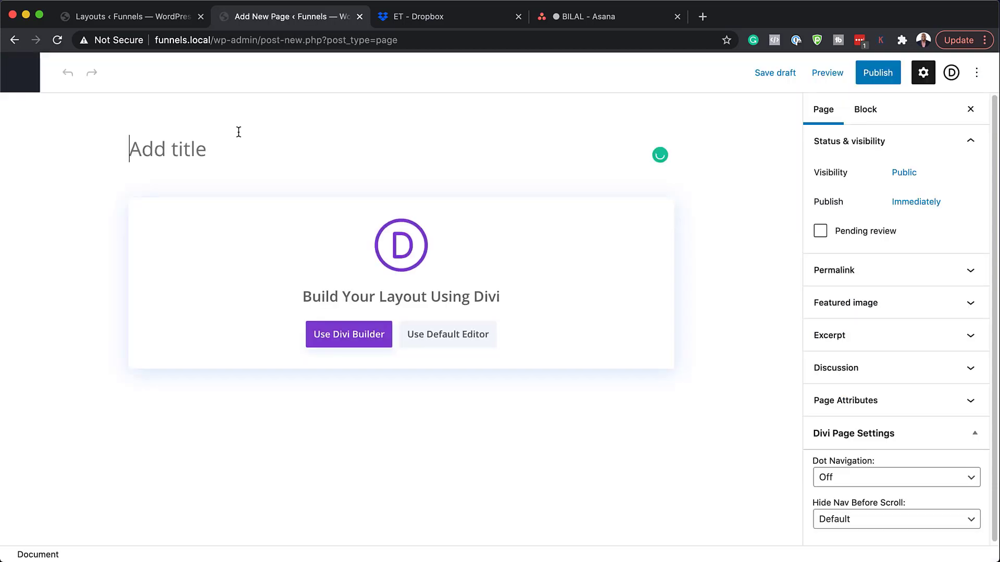
text(New Page)
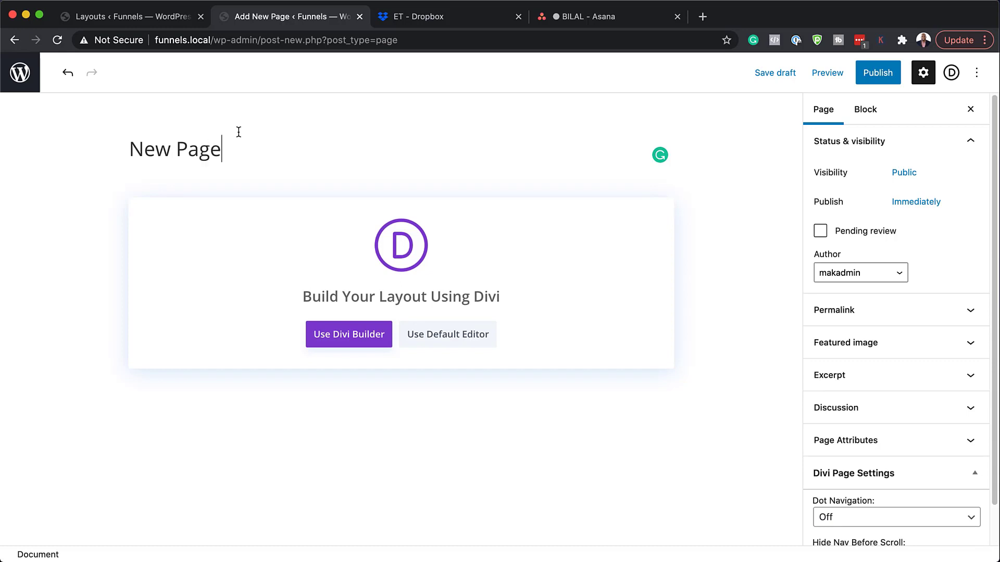
click(358, 333)
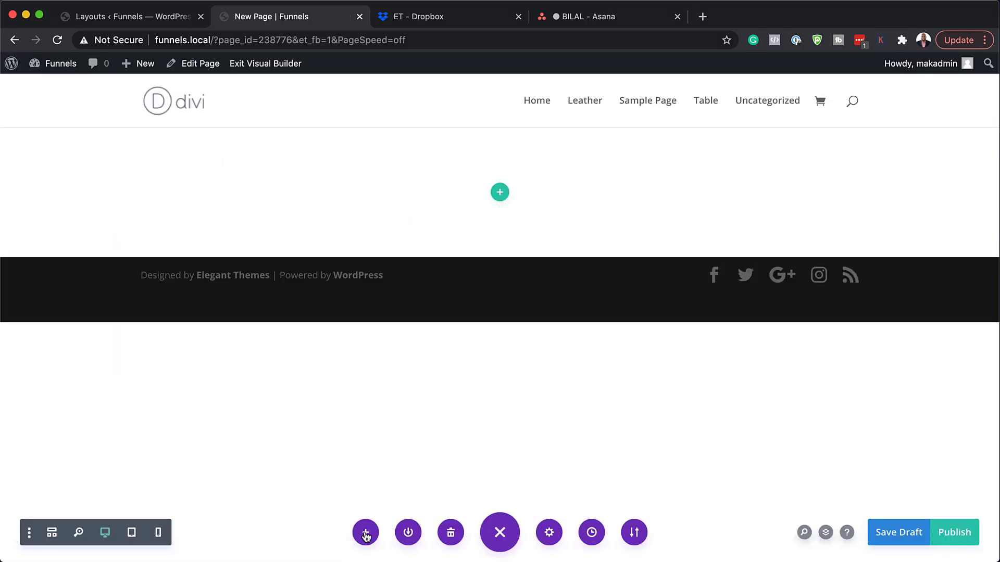
Step: Load the saved layout "divi horizontal scroll table" from the library into the empty page
click(367, 534)
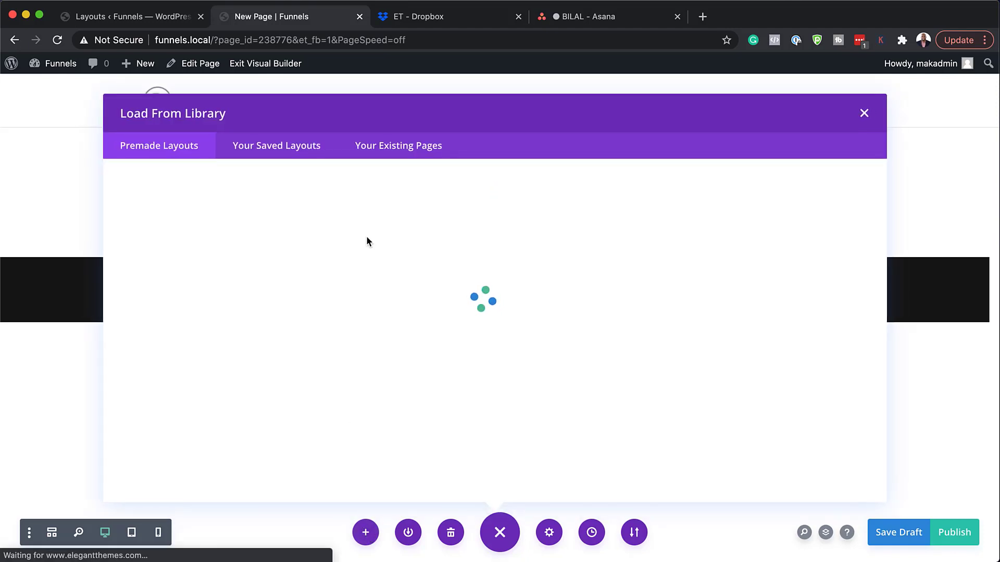
click(314, 150)
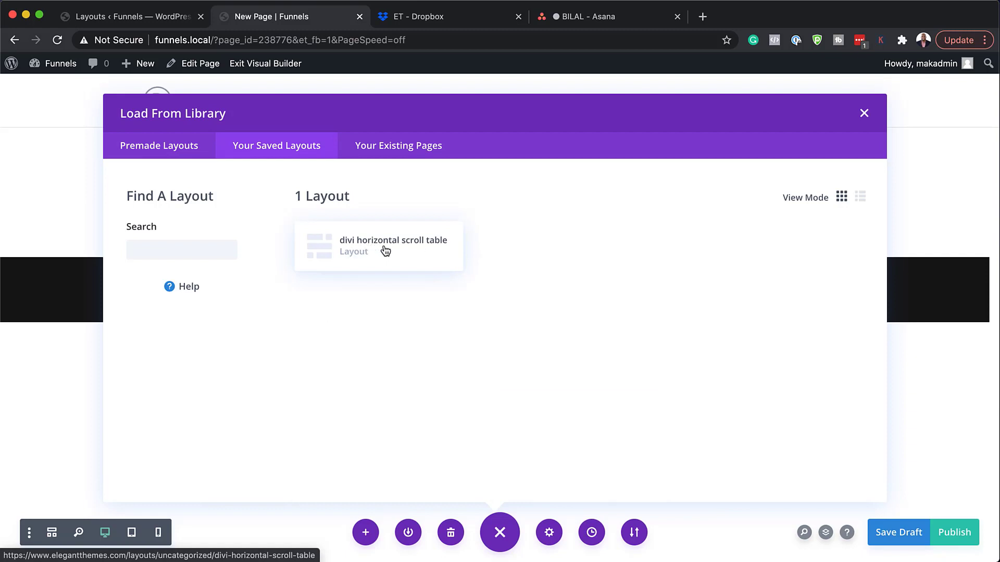
click(418, 251)
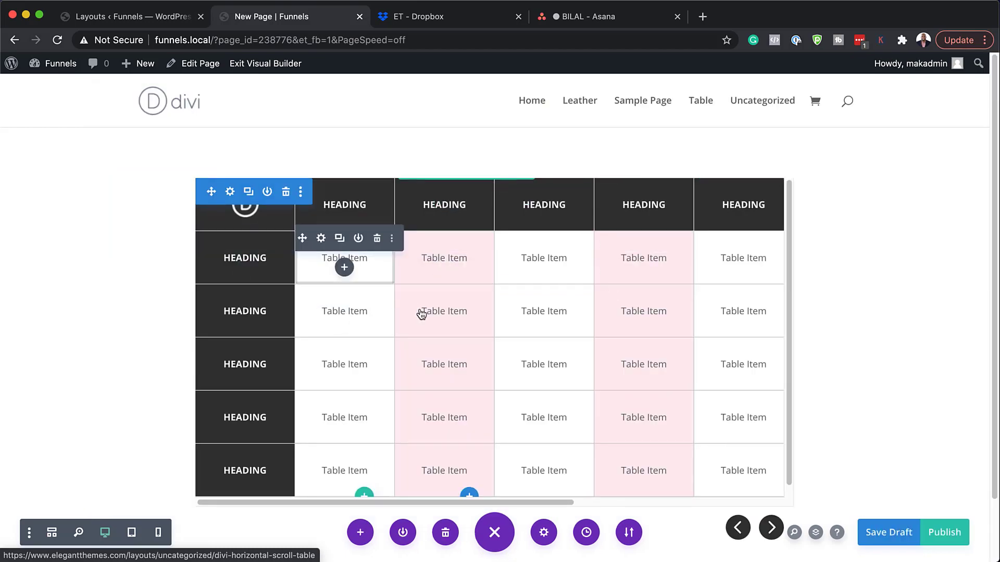
Step: Change the text of the table item in the second body row, first item column, to "Table Item 2"
scroll(471, 339, down, 1)
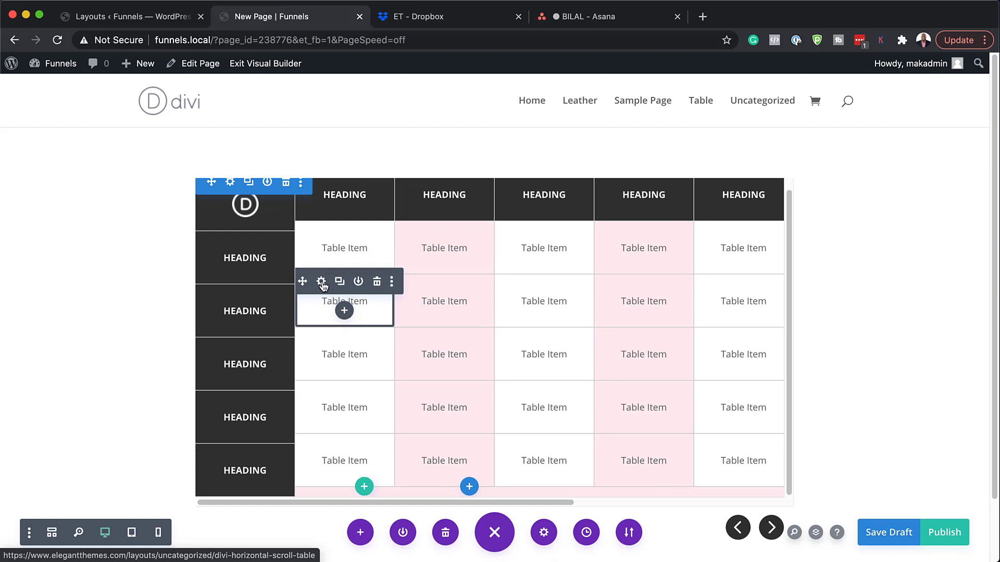
click(321, 283)
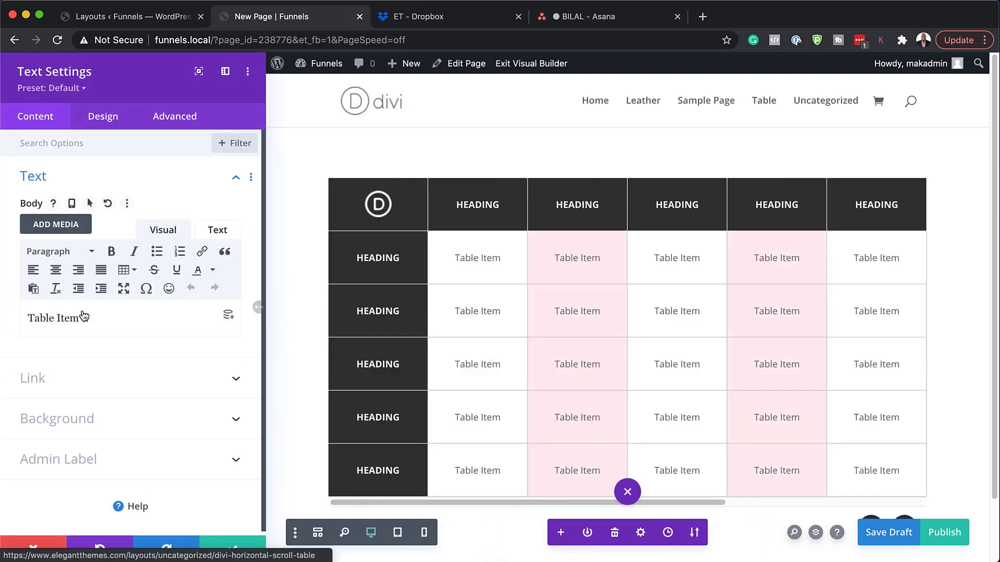
click(116, 320)
text(2)
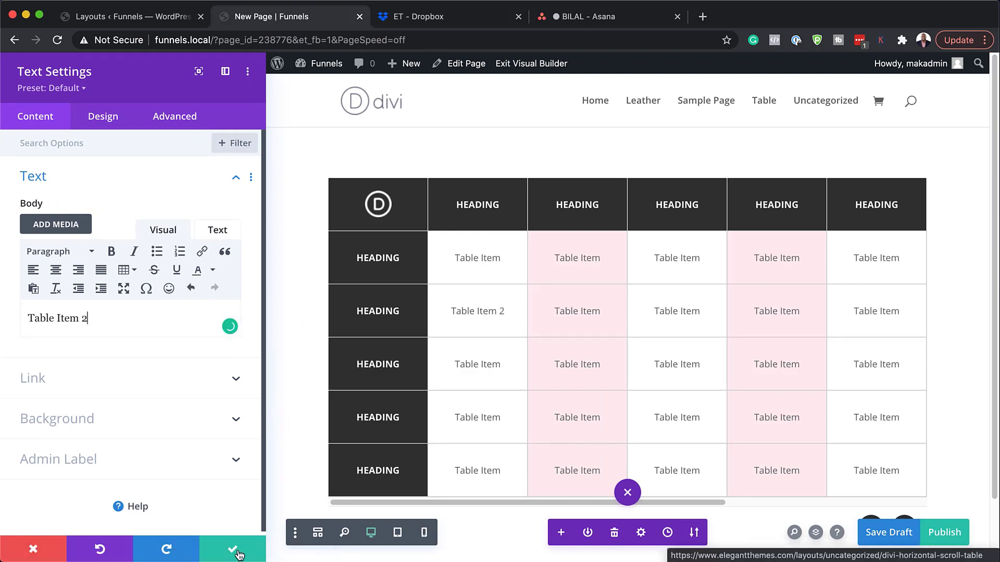
click(234, 551)
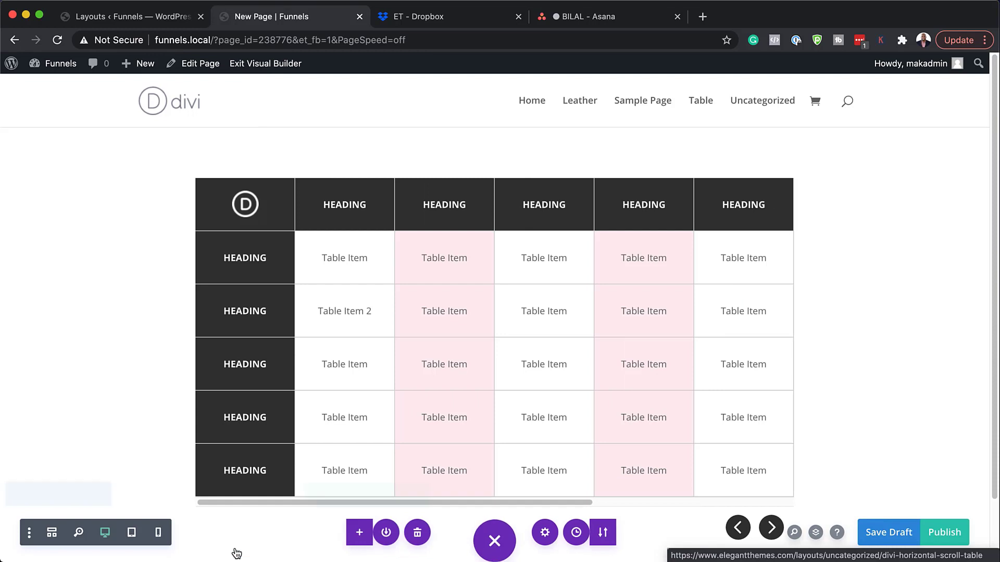
Step: Publish the page and exit the Visual Builder to view the live page
click(947, 537)
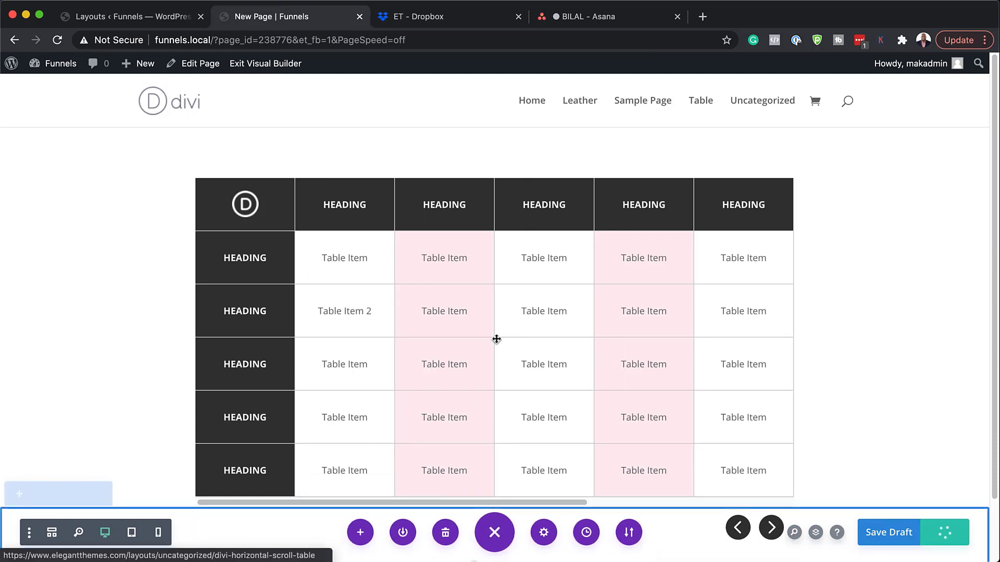
drag(496, 338, 344, 214)
click(286, 65)
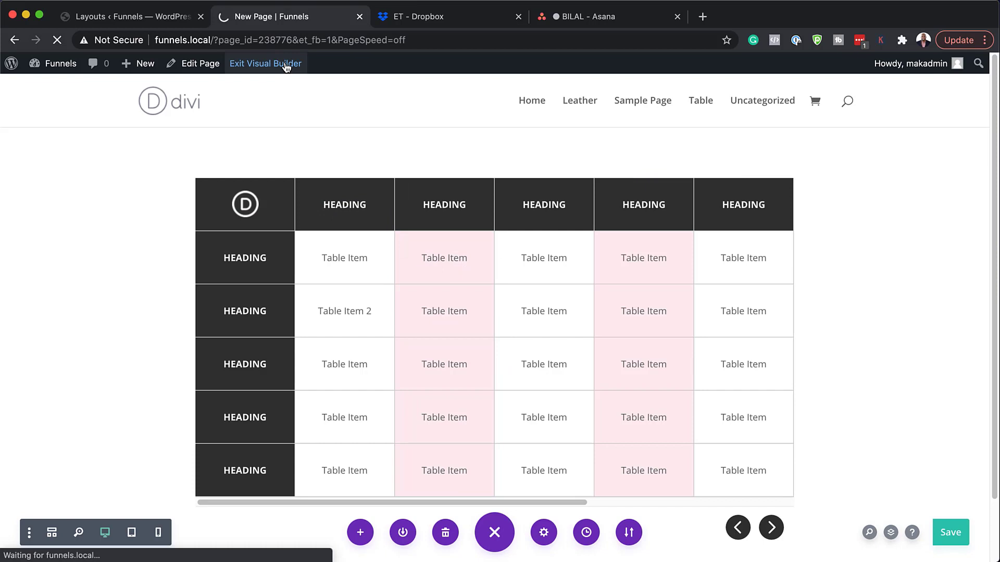
Step: Test the published table's horizontal scrolling with its scrollbar and its next and previous arrows
scroll(263, 308, down, 2)
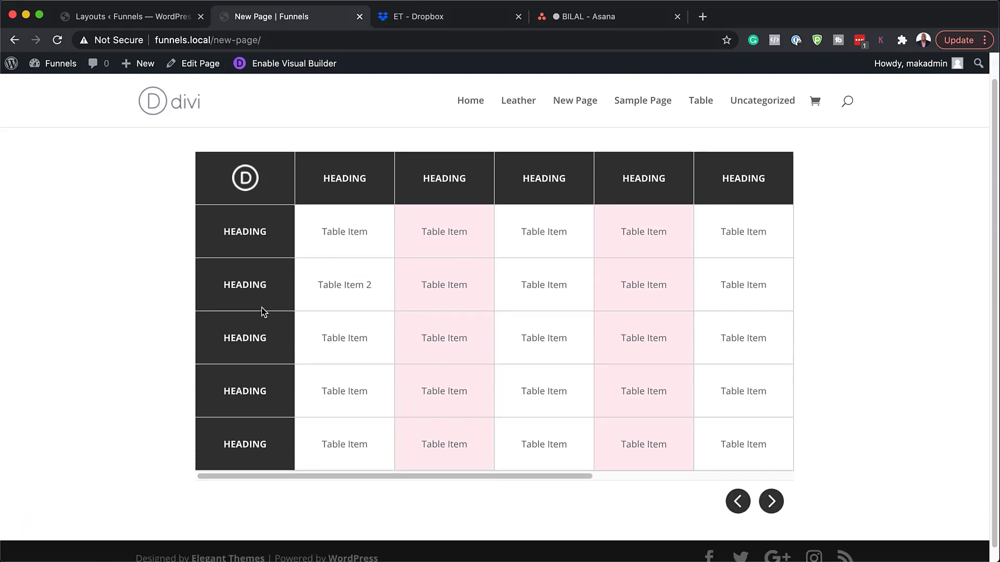
scroll(262, 307, up, 2)
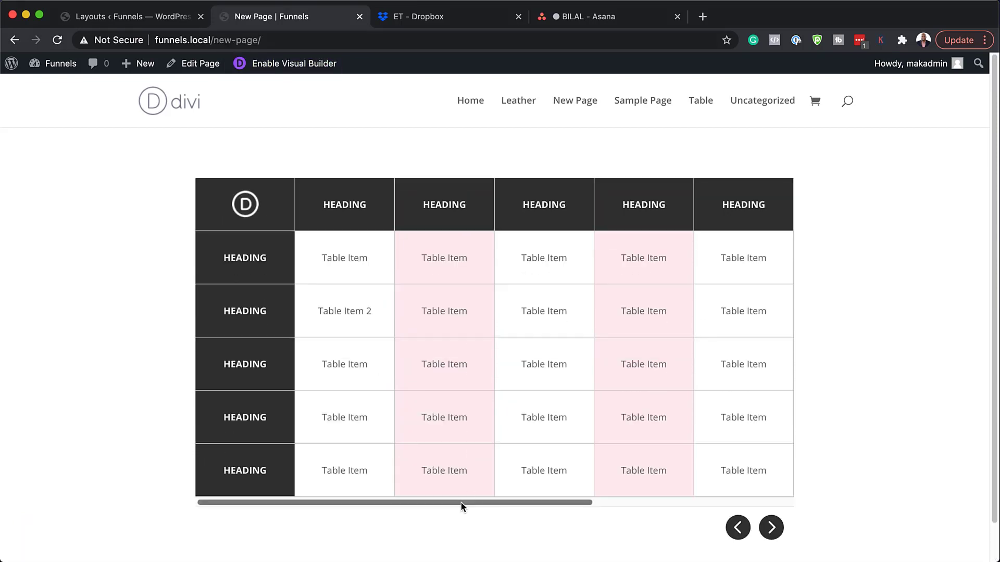
drag(462, 504, 386, 511)
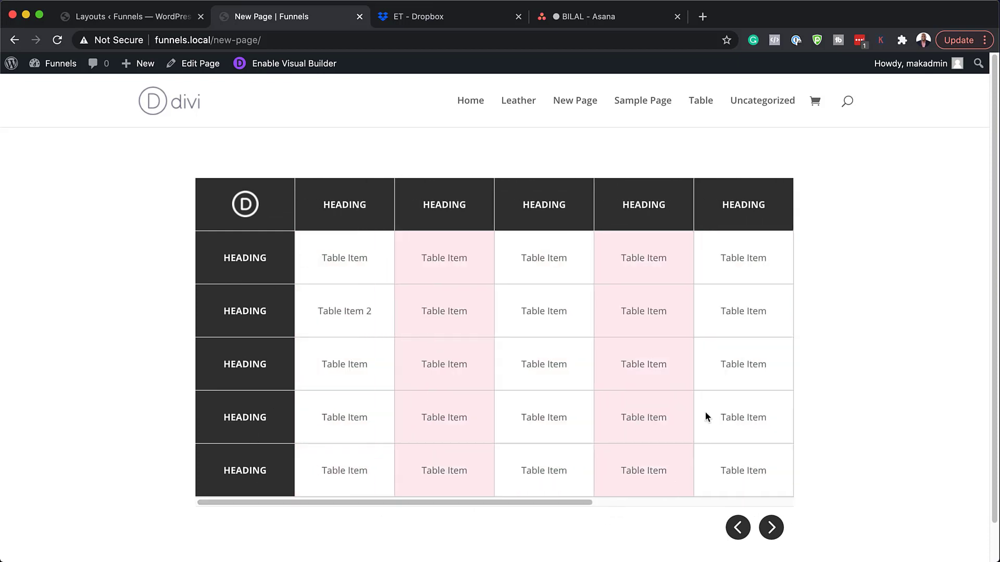
drag(578, 502, 538, 501)
click(771, 528)
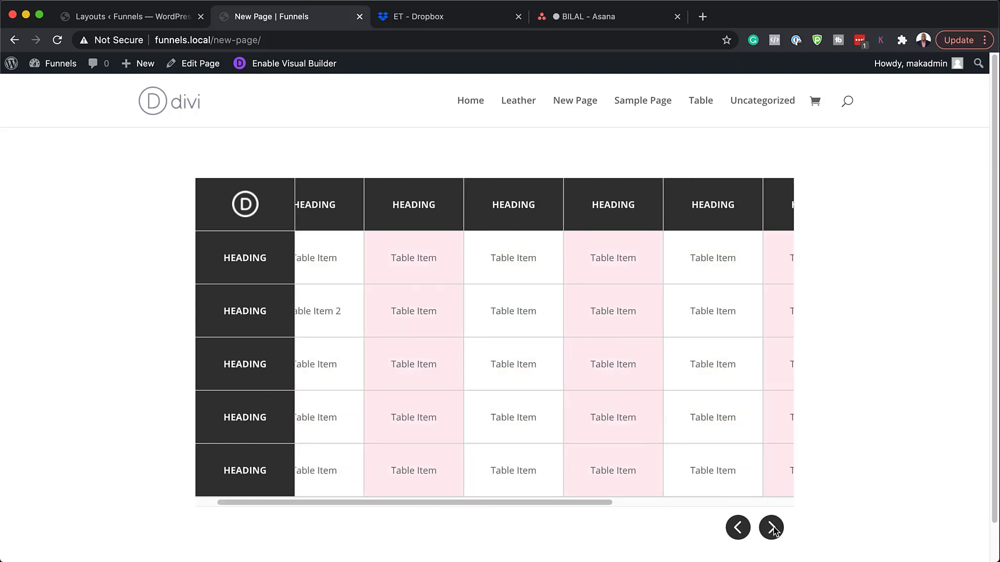
click(738, 528)
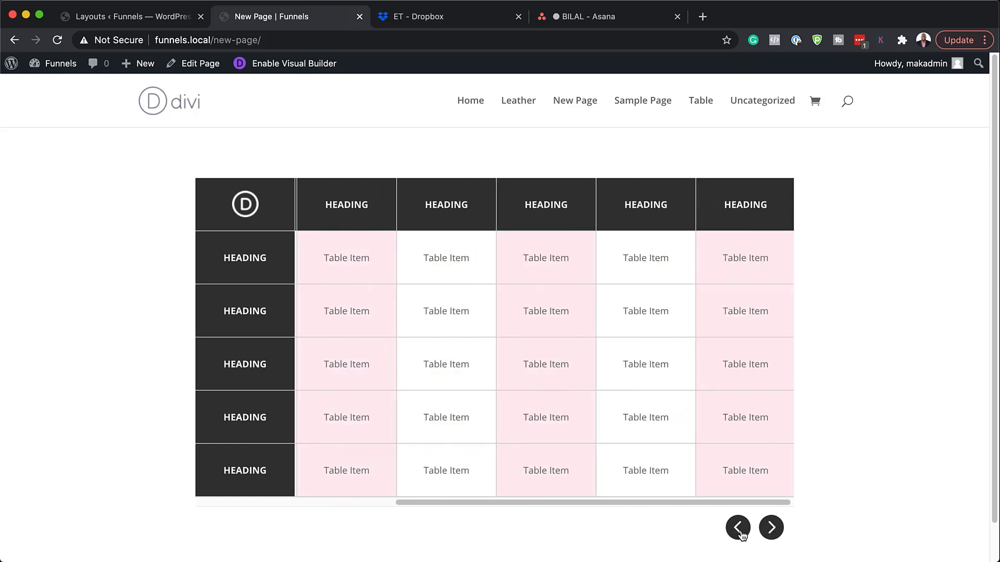